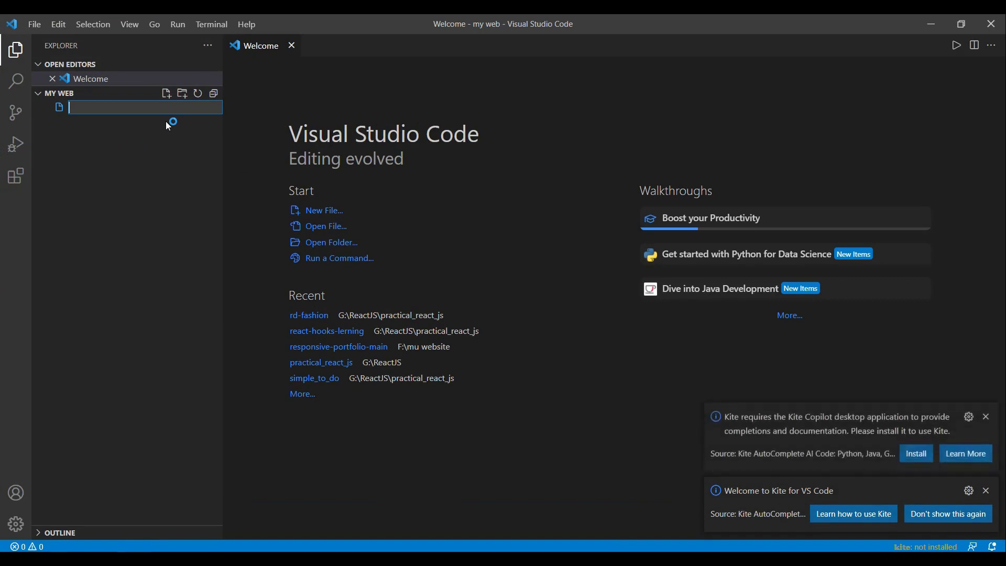
Step: Name the new file in the my web folder index.html and dismiss the Kite notification
type("in")
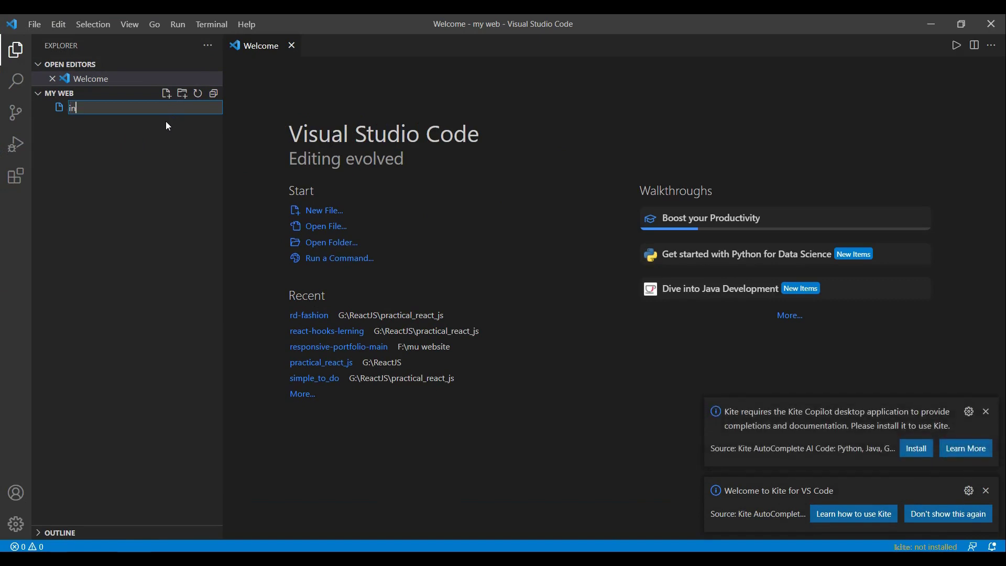
type("dex.")
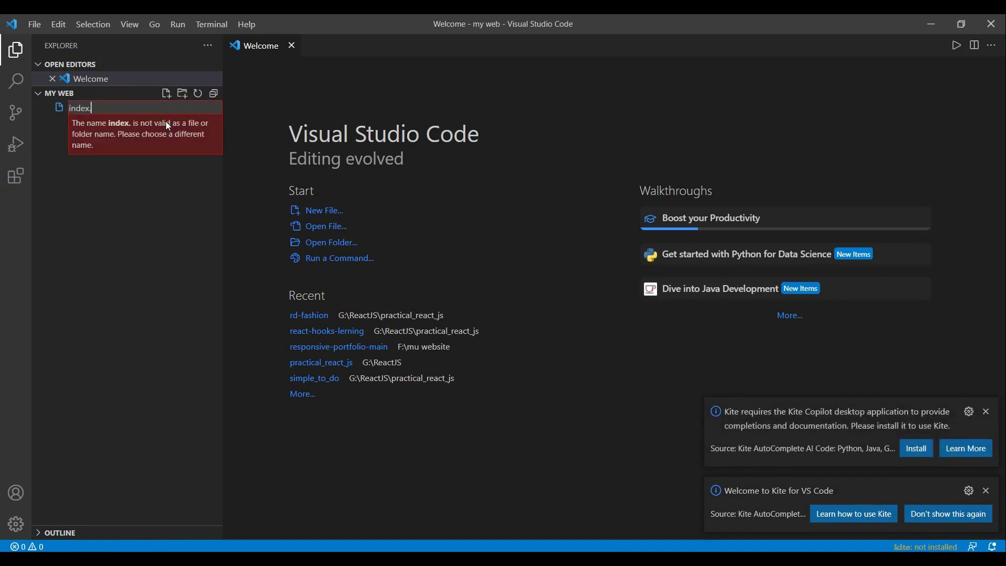
type("html")
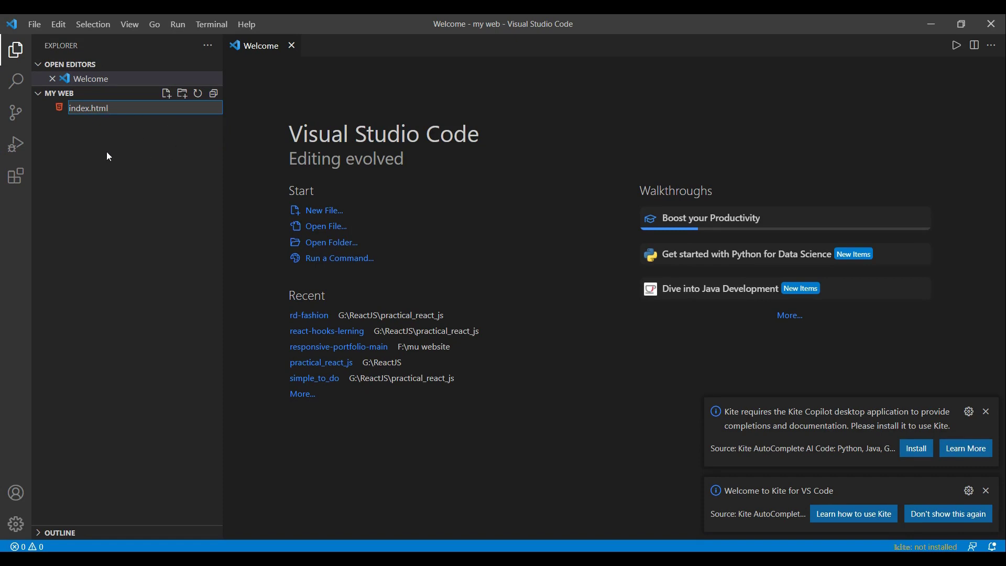
key("Return")
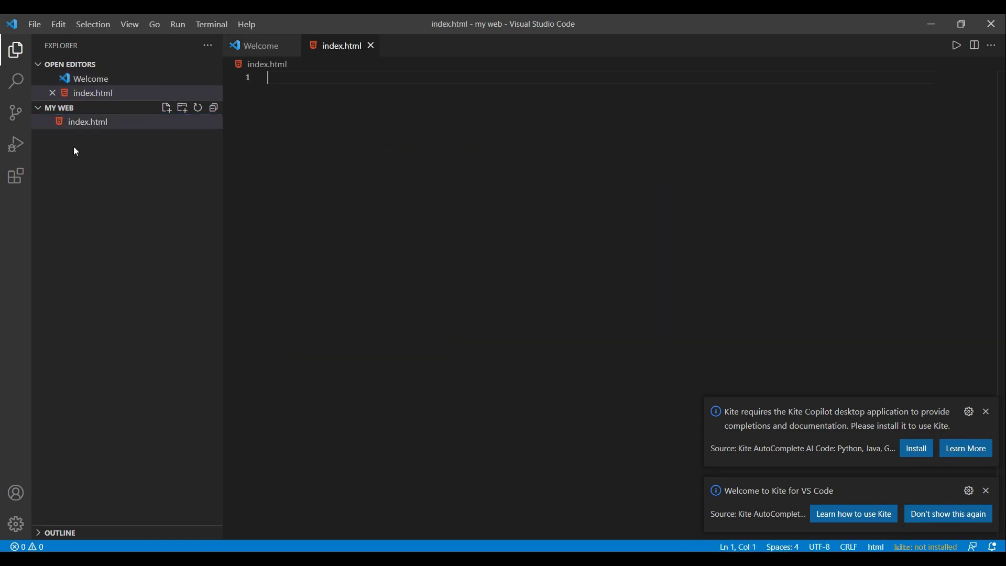
left_click(986, 411)
Step: Copy the entire portfolio HTML code from the untitled Notepad document into index.html
key("alt+Tab")
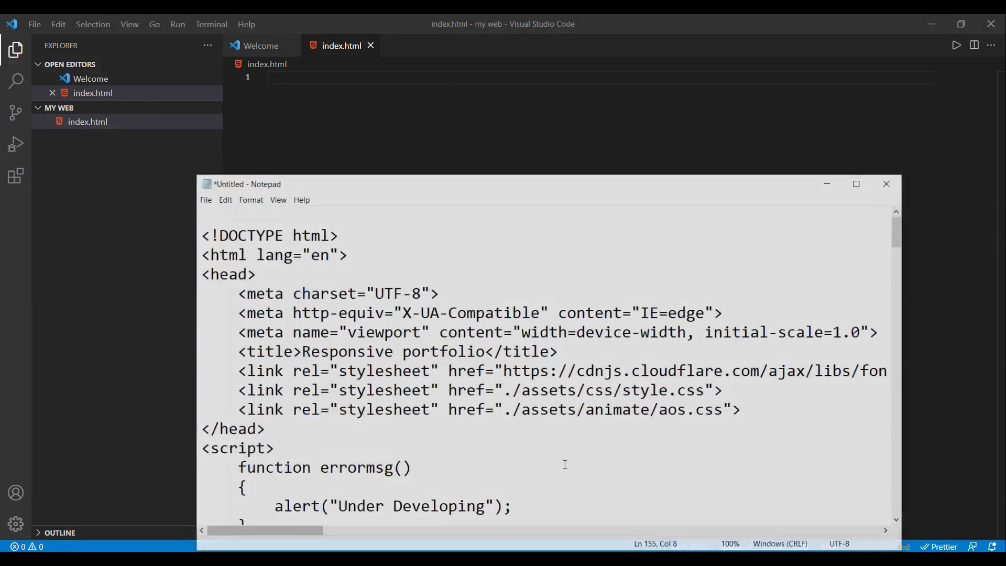
key("ctrl+a")
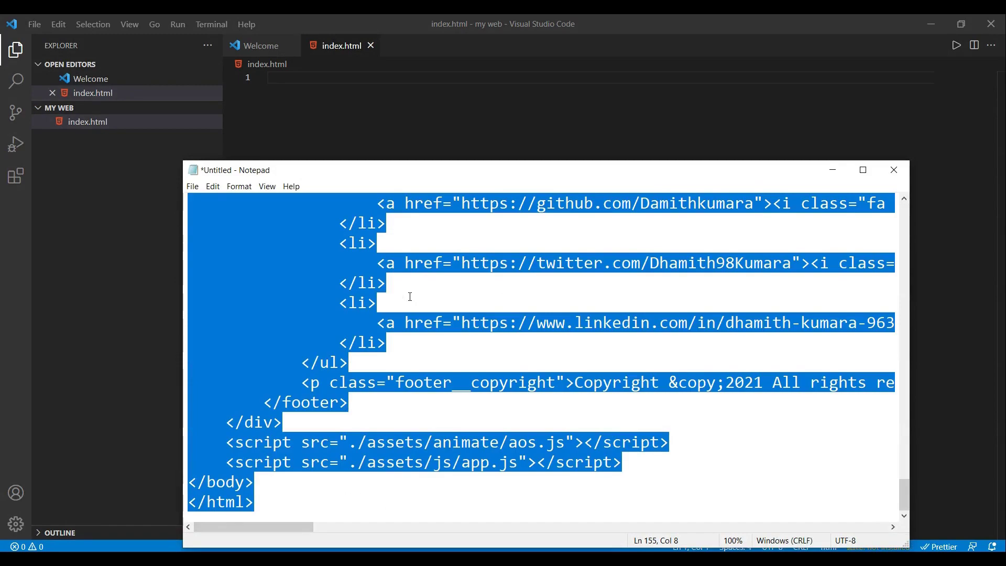
left_click(832, 169)
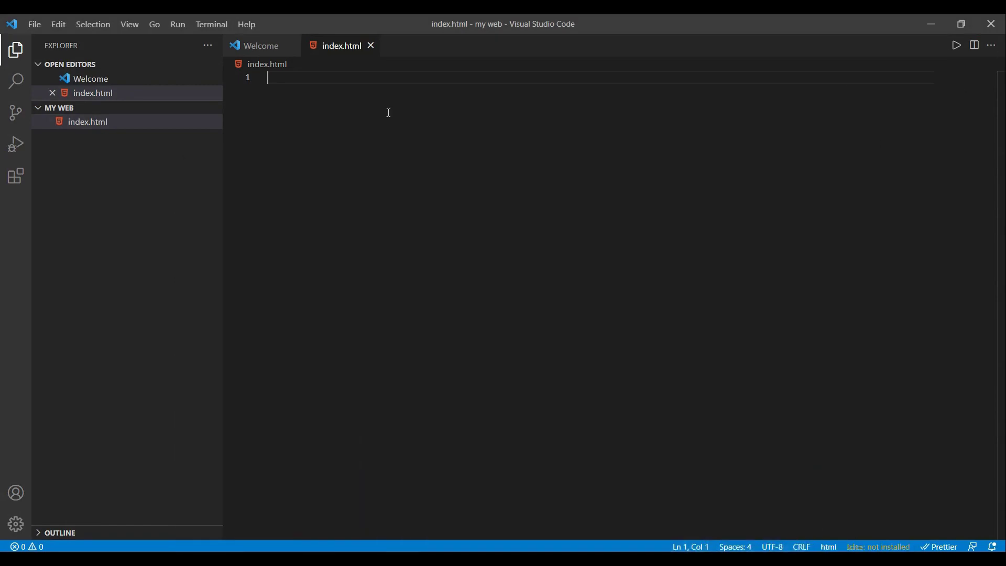
key("ctrl+v")
scroll(504, 183, "up", 15)
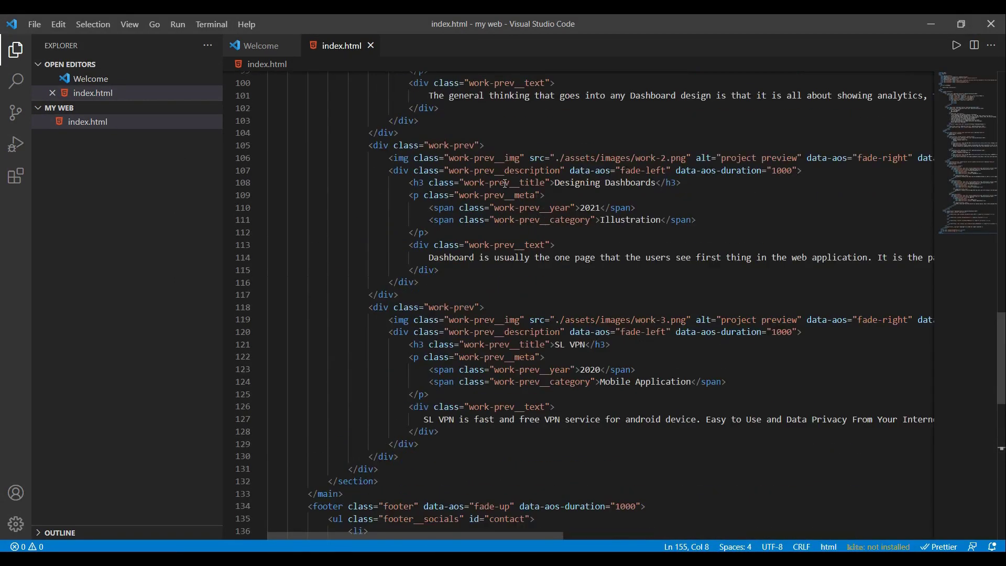
scroll(504, 183, "up", 18)
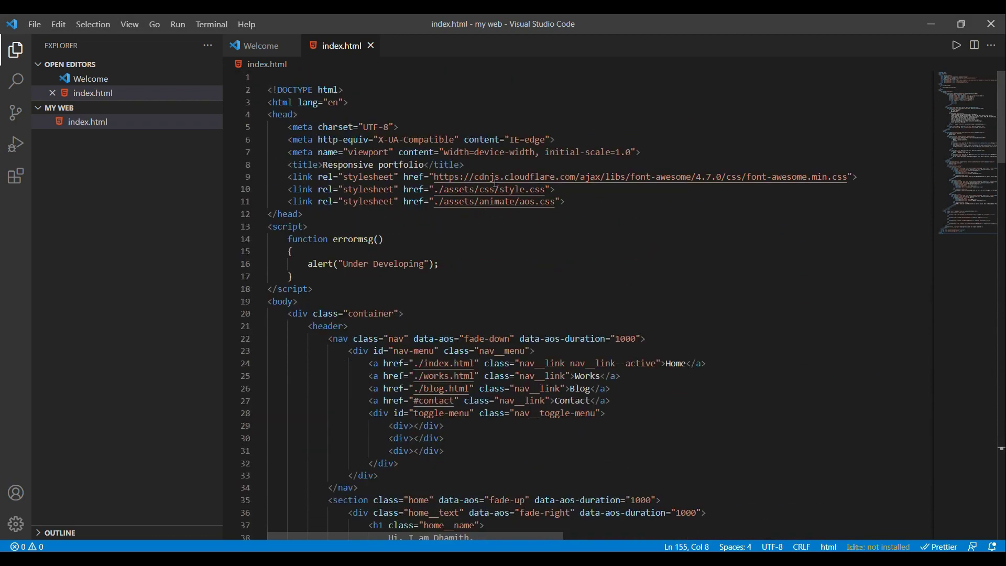
Step: Shift the code editor window aside and open the my web folder in File Explorer
left_click_drag(449, 31, 718, 37)
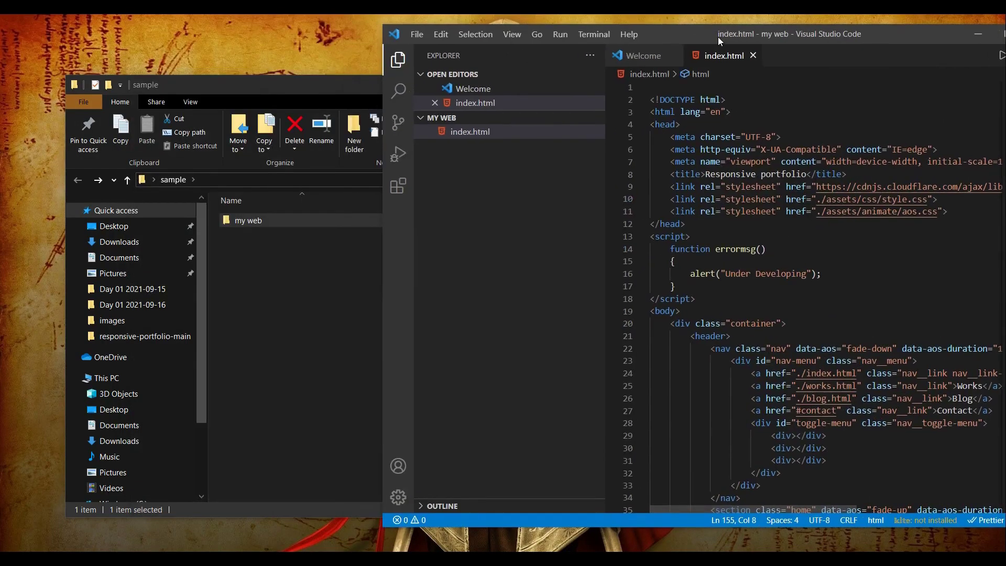
left_click(250, 225)
double_click(249, 225)
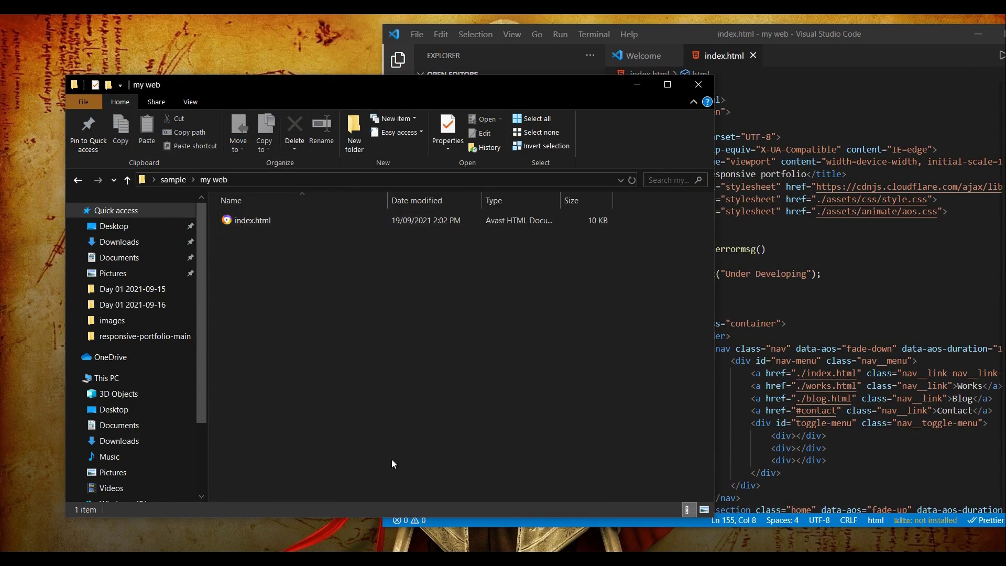
Step: Copy the assets folder from responsive-portfolio-main into the my web folder and close the source folder's window
mouse_move(420, 540)
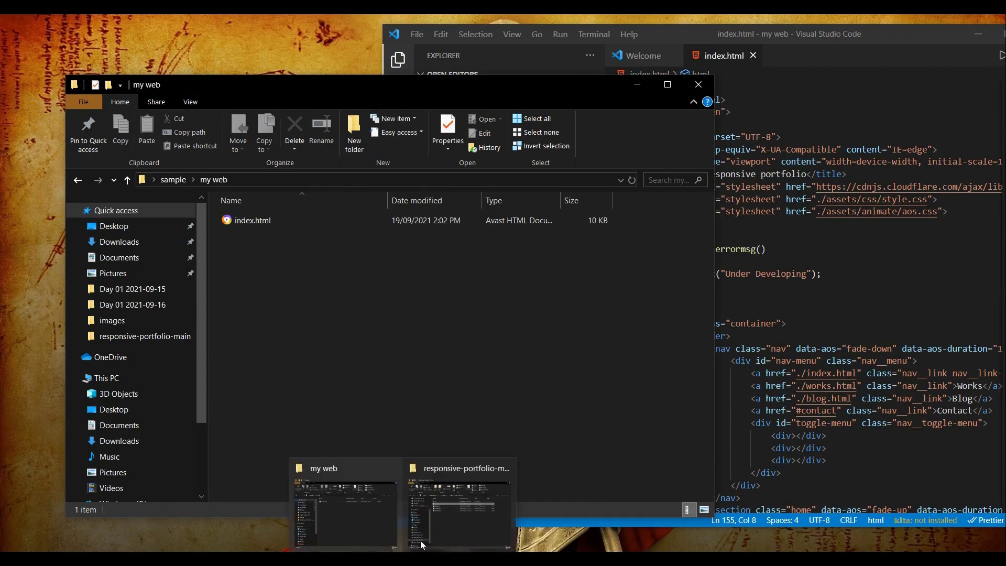
left_click(451, 472)
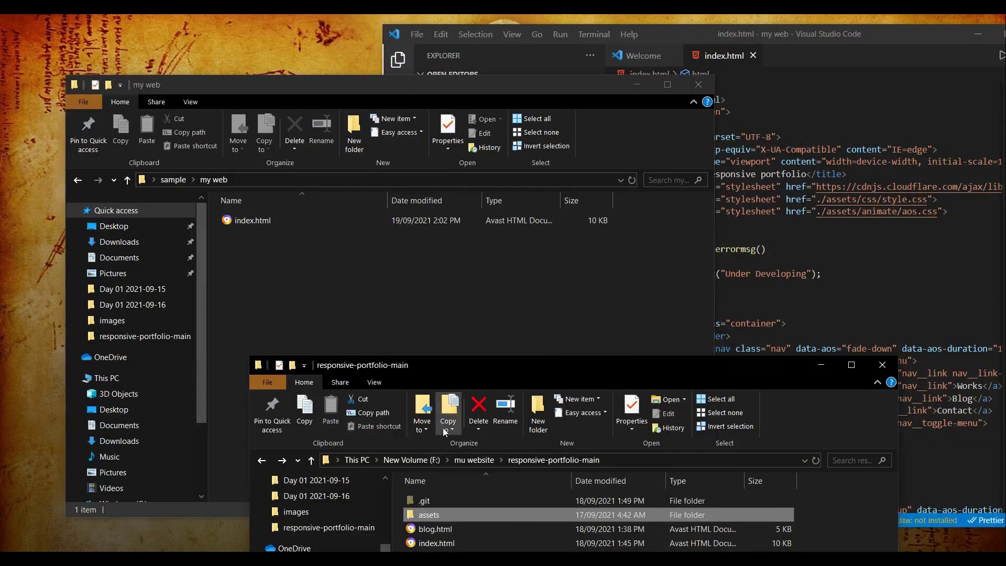
right_click(448, 515)
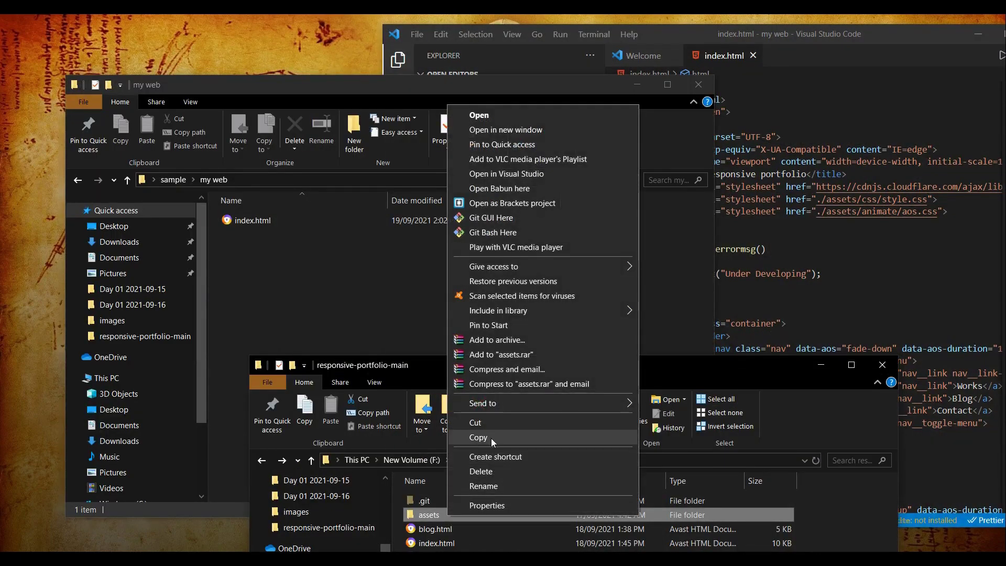
left_click(491, 438)
right_click(357, 316)
left_click(404, 146)
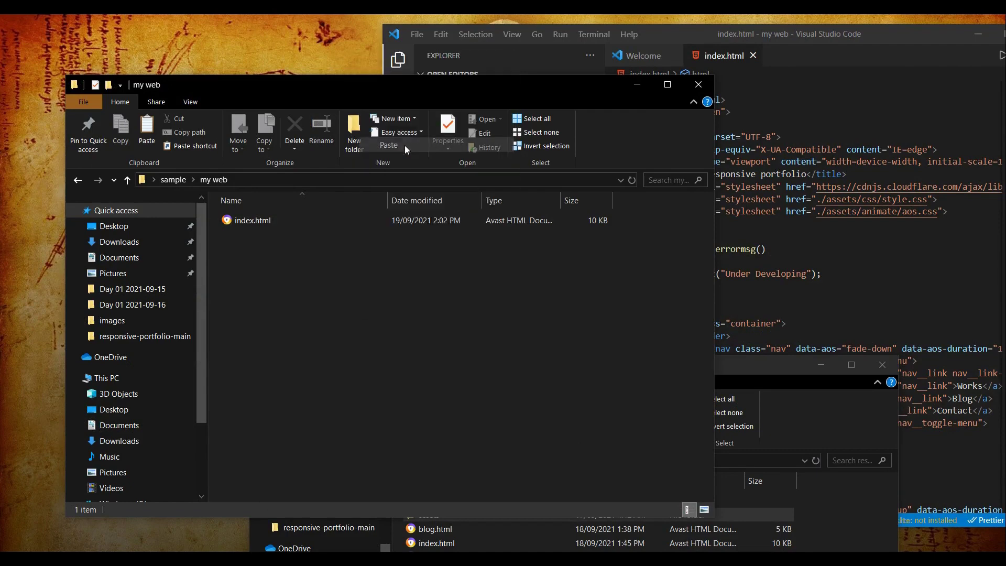
left_click(881, 365)
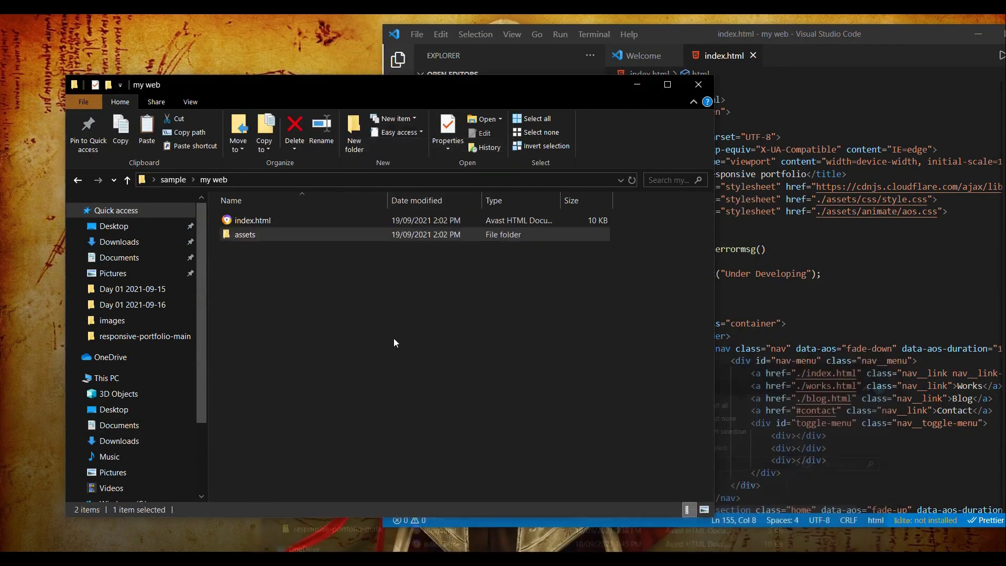
left_click(391, 348)
Step: Open index.html in the browser, look through the whole portfolio page, and minimize the browser window
double_click(259, 219)
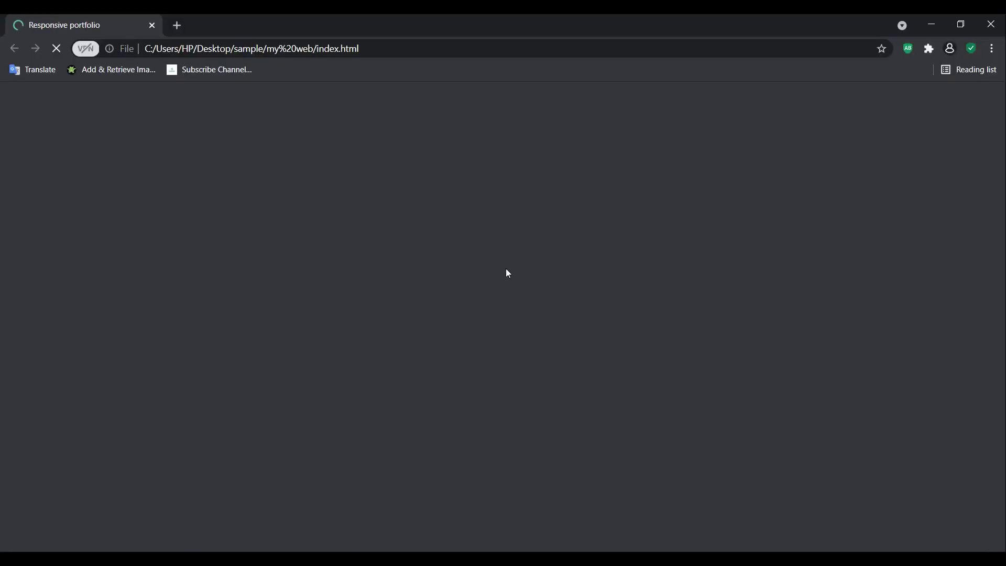
scroll(507, 272, "down", 6)
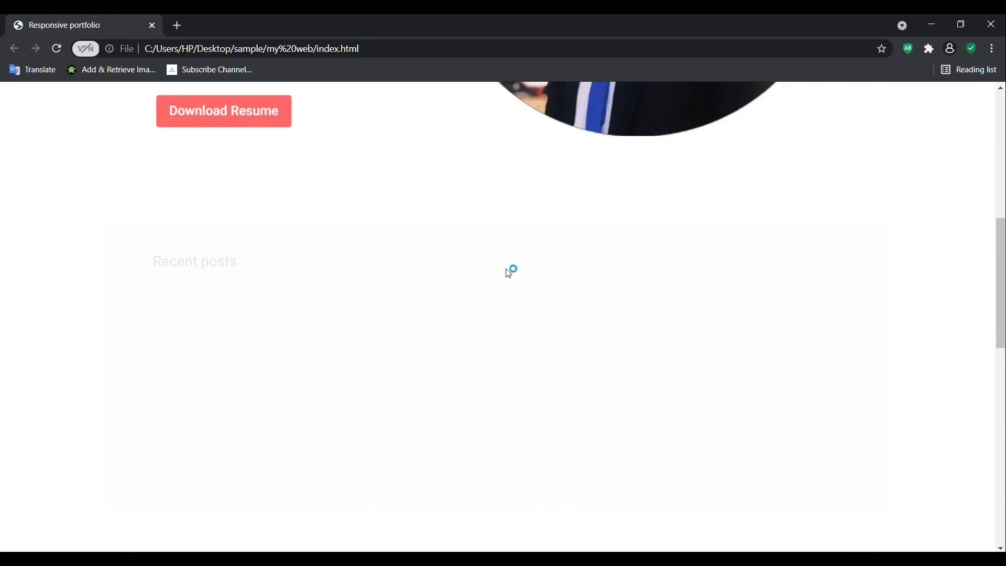
scroll(506, 270, "down", 8)
scroll(505, 272, "up", 15)
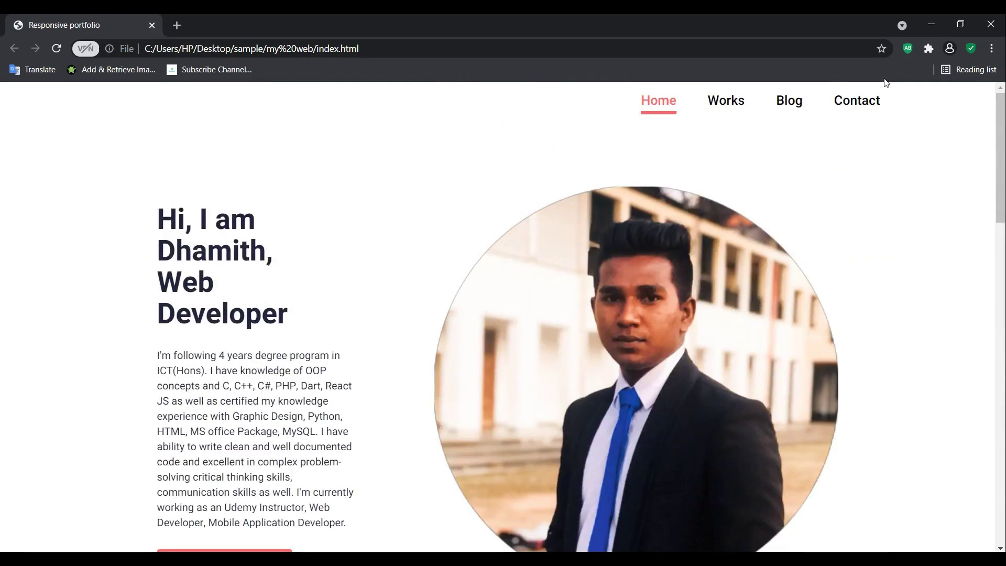
left_click(924, 21)
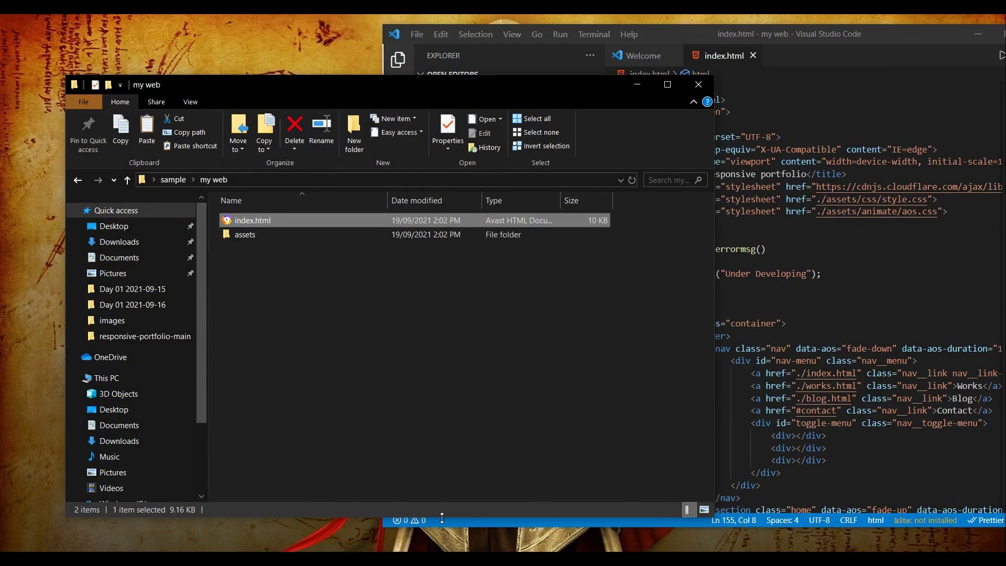
Step: Switch to GitHub in the browser and create a public repository named mysample
left_click(445, 559)
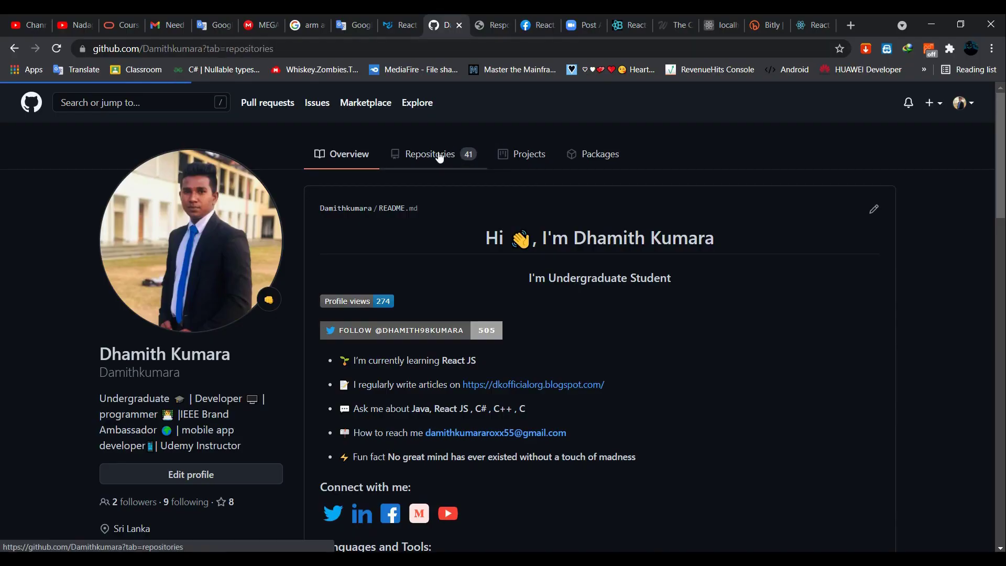
left_click(855, 199)
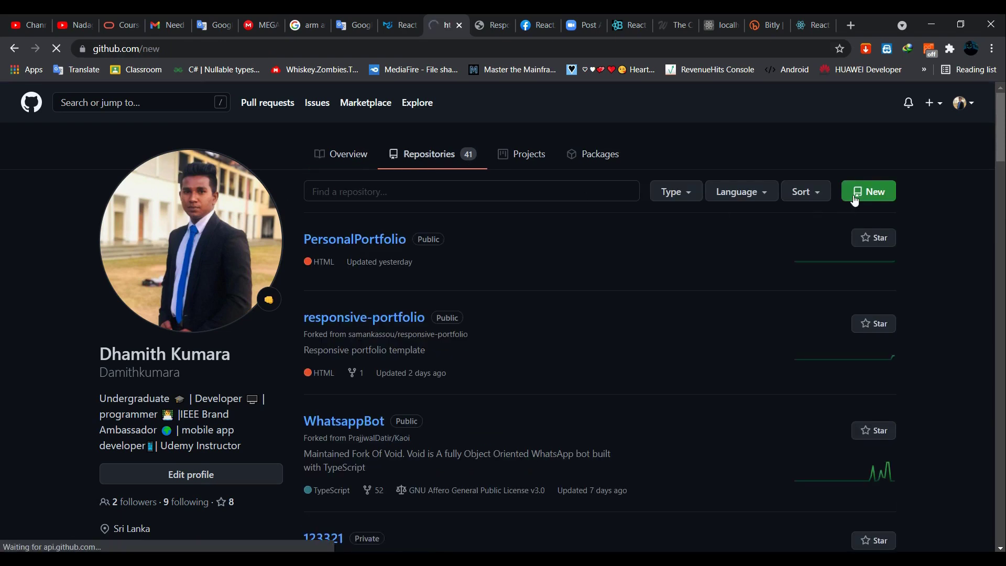
left_click(454, 258)
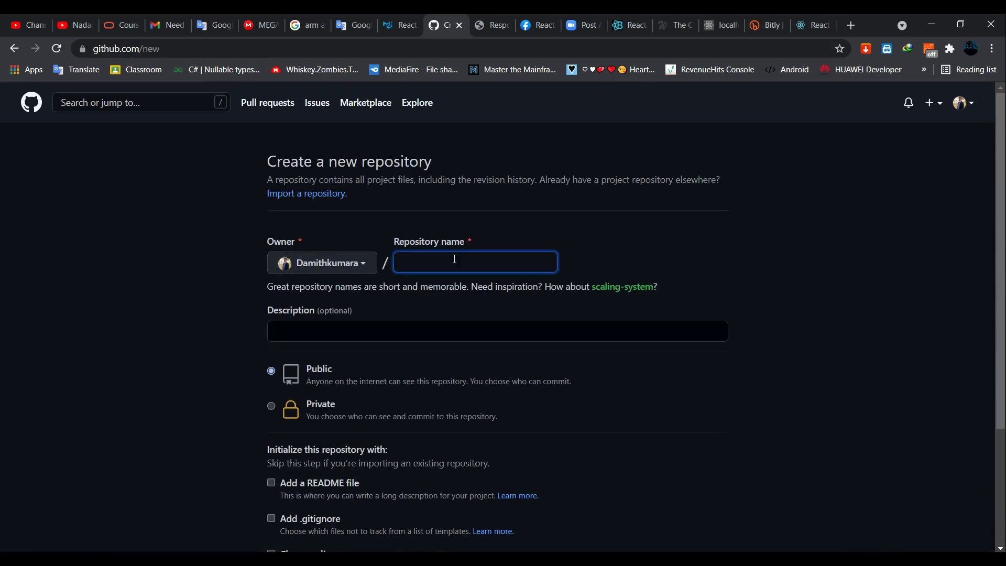
type("mysample")
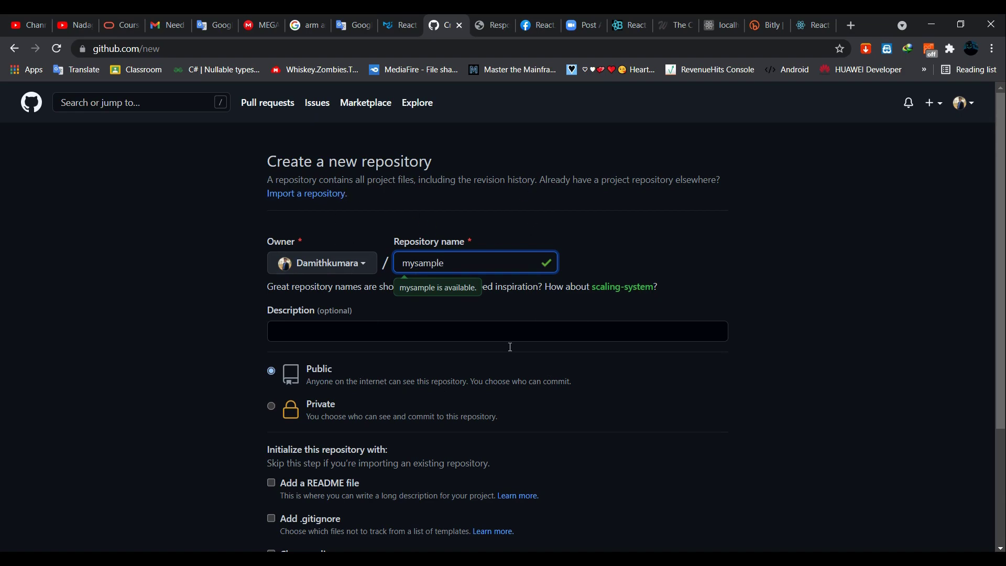
scroll(600, 344, "down", 3)
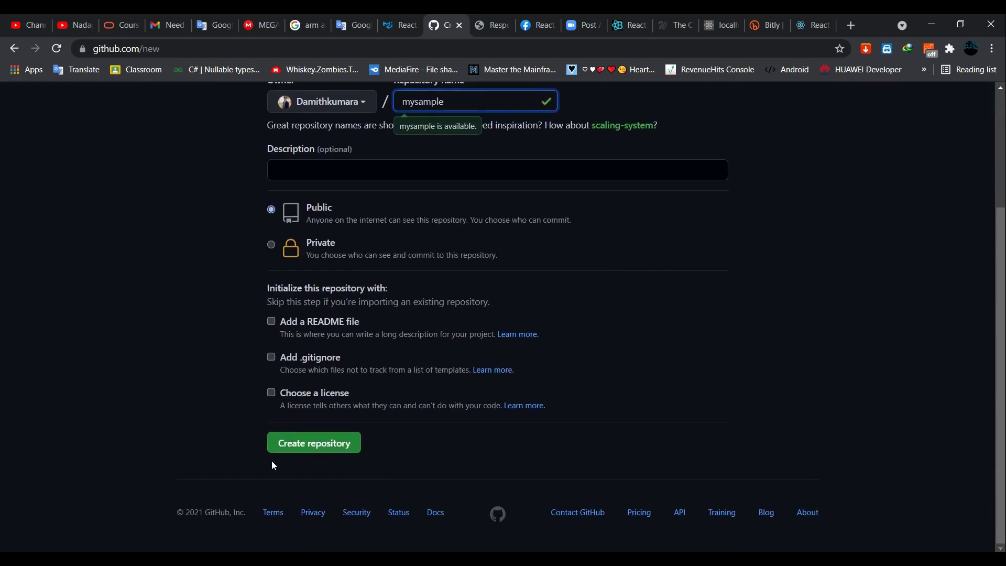
left_click(327, 450)
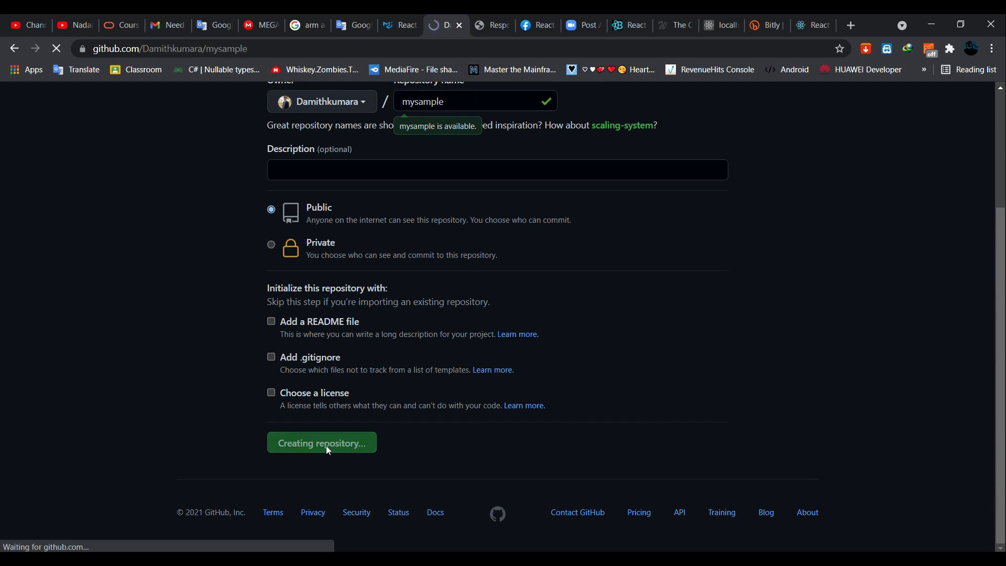
Step: Highlight the git init command in the repository's setup instructions and place the browser beside the code editor, minimizing File Explorer
scroll(345, 363, "down", 3)
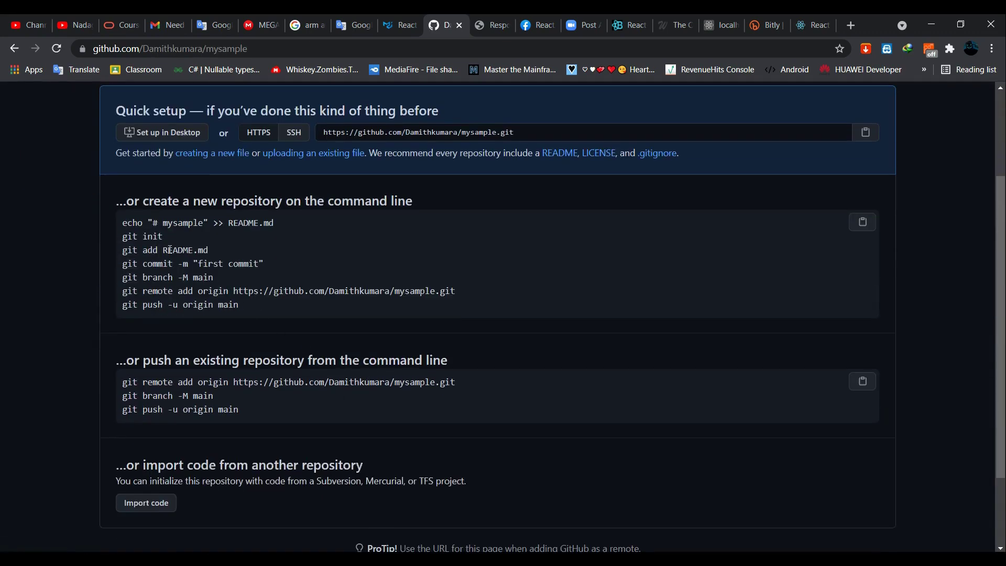
left_click_drag(184, 245, 116, 241)
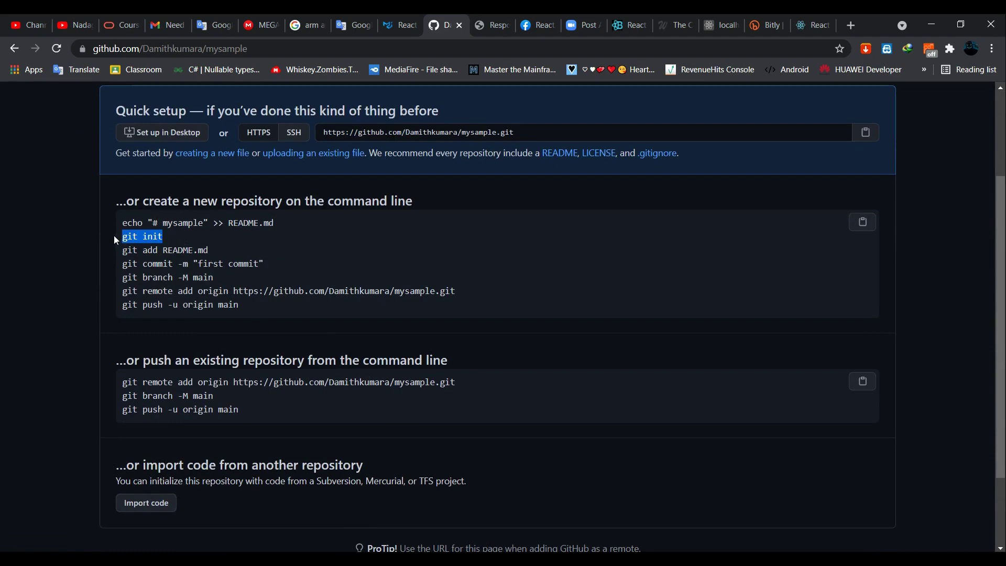
left_click_drag(875, 18, 322, 92)
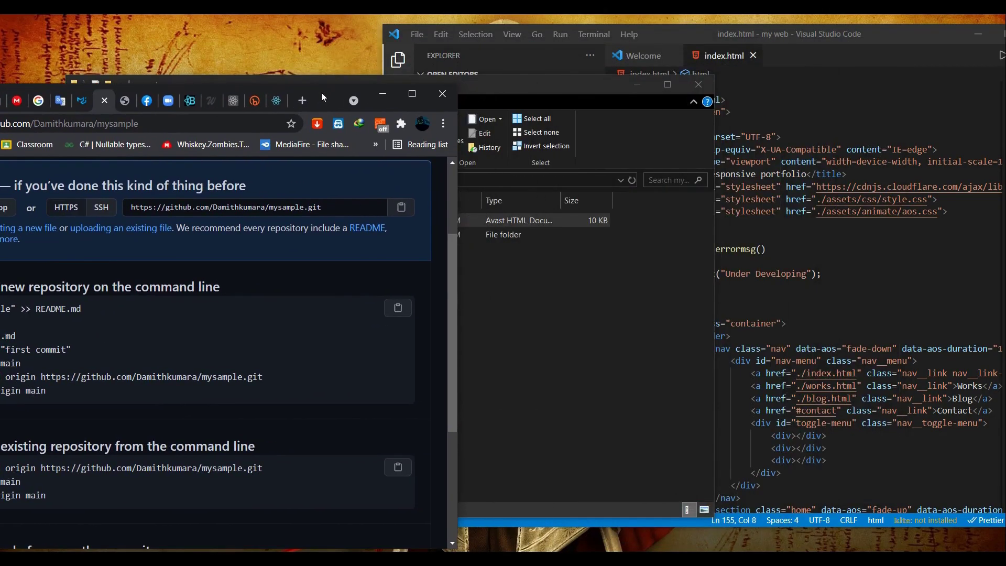
left_click(635, 86)
Step: Open a Git Bash terminal for the my web project in Visual Studio Code and run git init
left_click(607, 33)
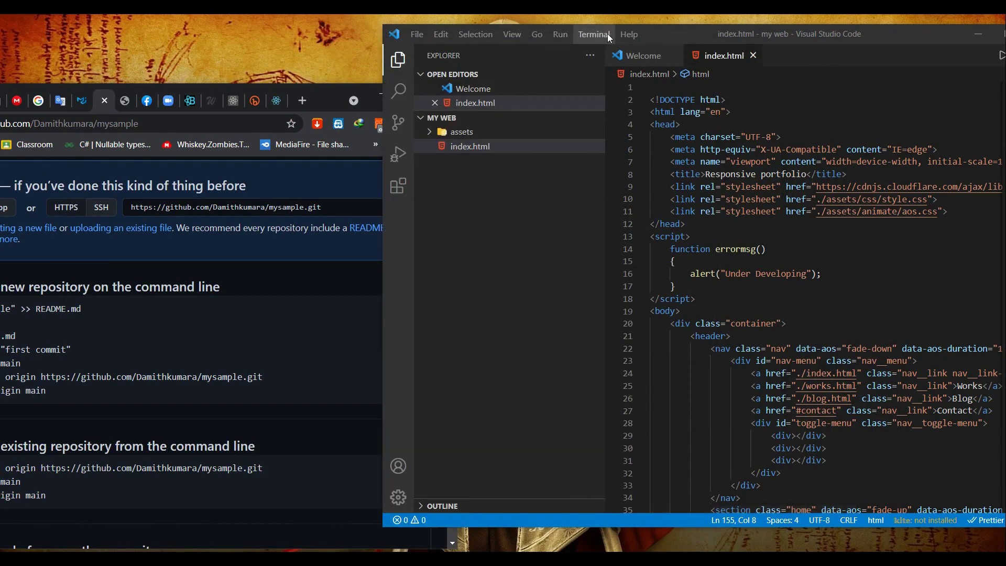
left_click(608, 33)
left_click(603, 61)
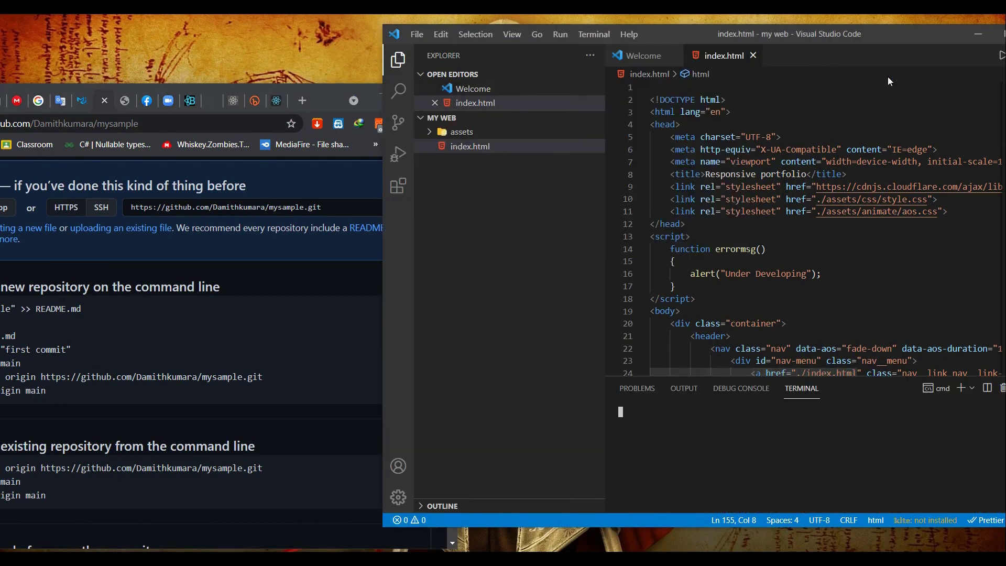
key("ctrl+b")
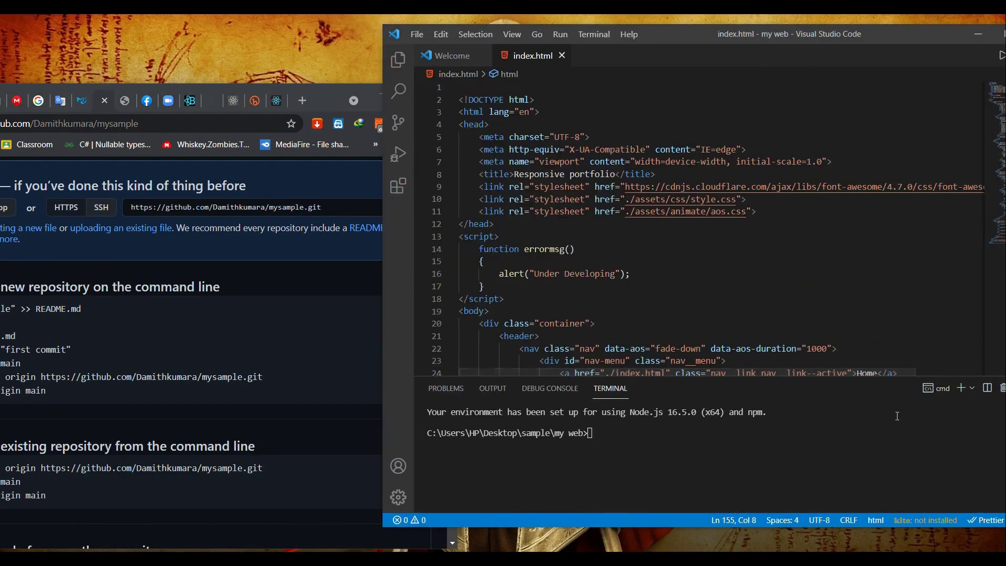
left_click(971, 387)
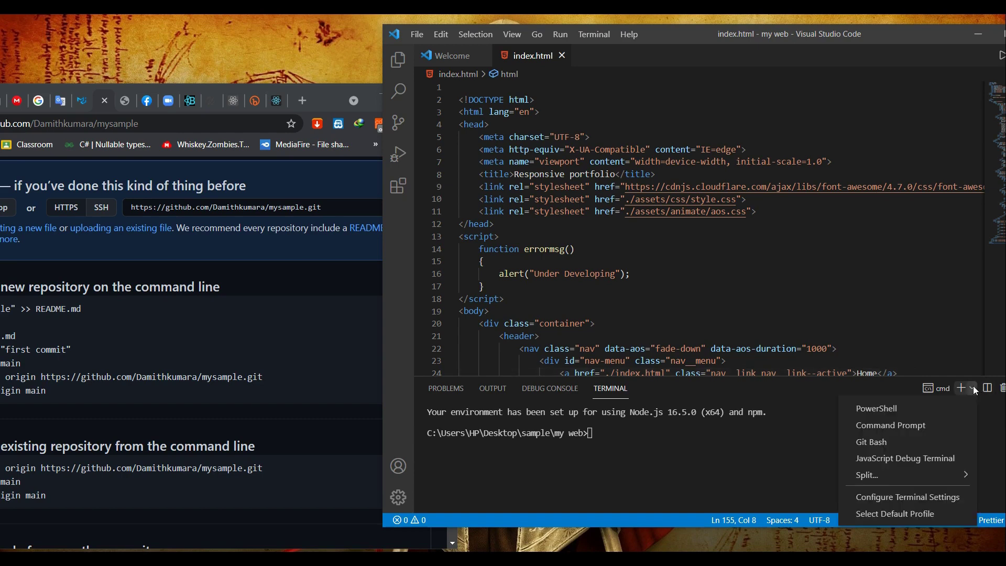
left_click(895, 444)
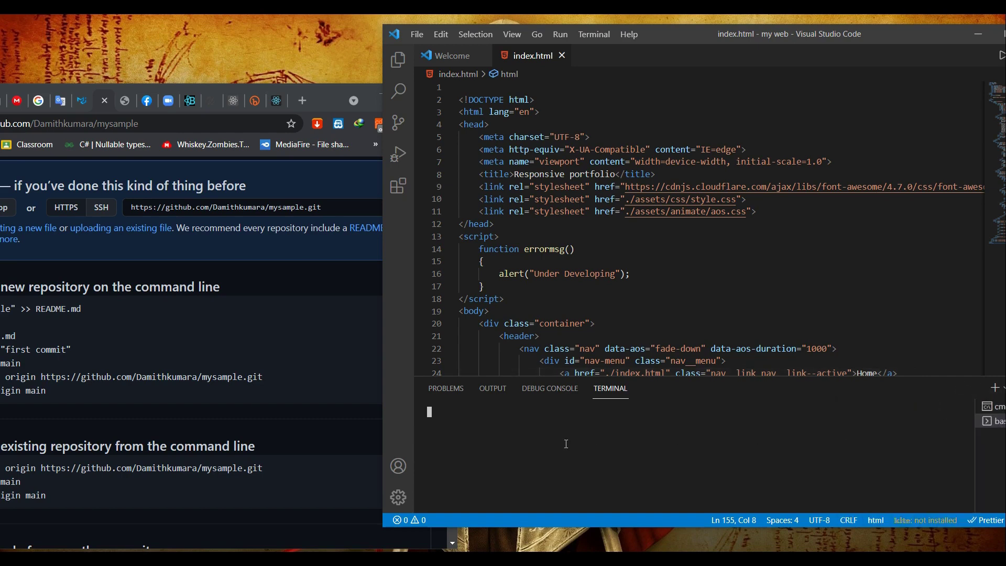
type("git init")
key("Return")
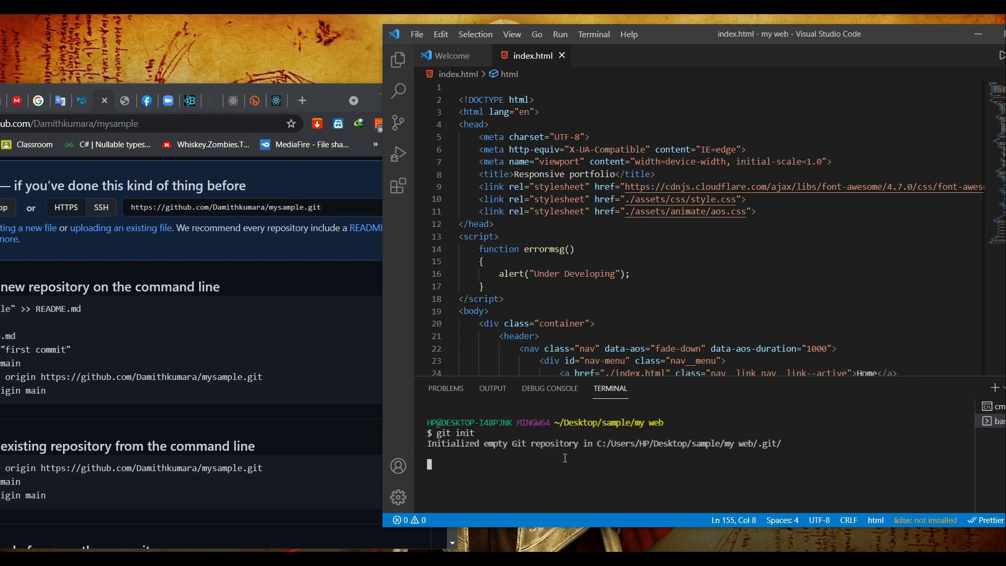
Step: Stage all project files with git add . and check the staging with git status in the terminal
type("git a")
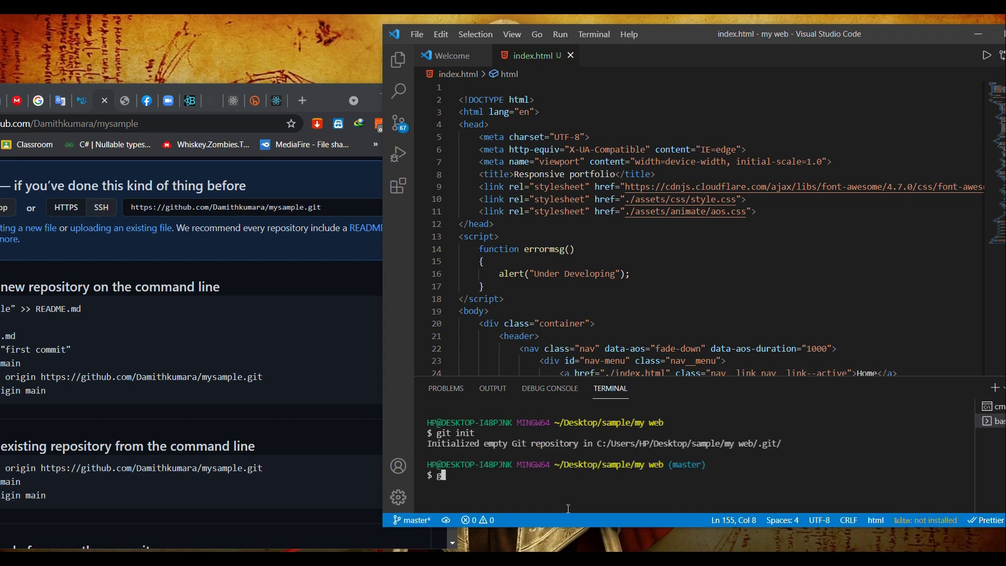
type("dd .")
key("Return")
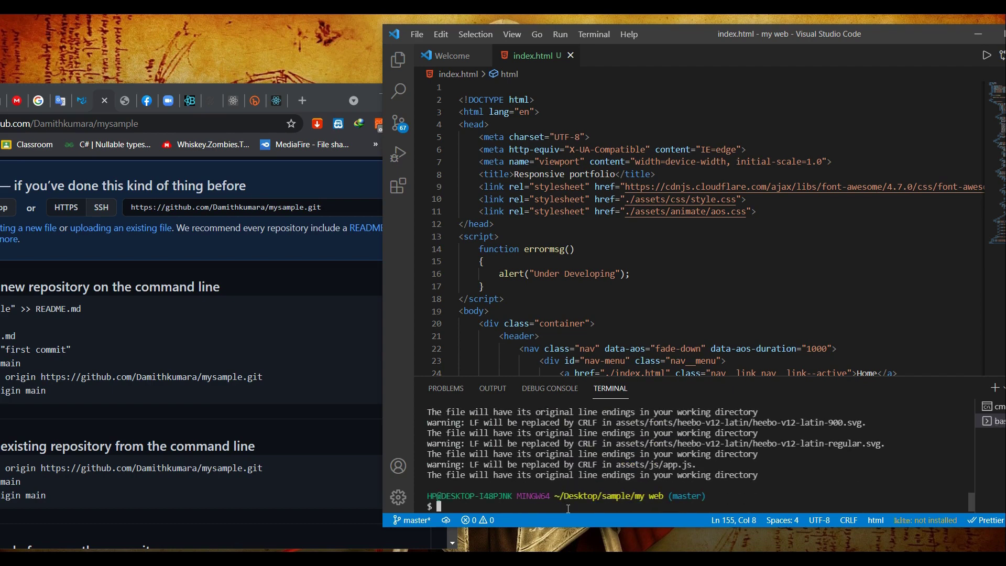
type("git status")
key("Return")
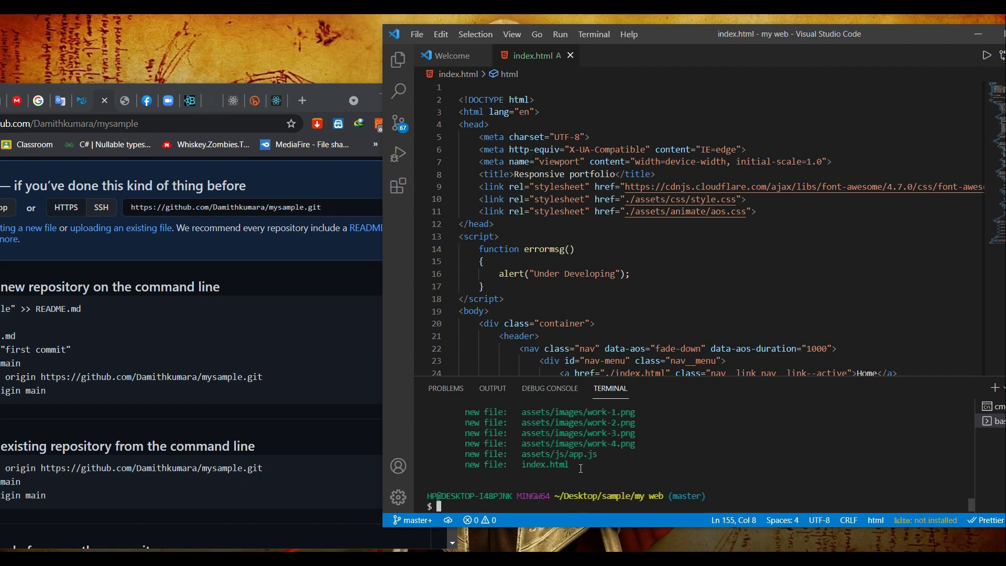
Step: Copy the git commit -m "first commit" command from GitHub's setup instructions and run it in the Visual Studio Code terminal
left_click_drag(307, 102, 436, 56)
left_click_drag(203, 303, 58, 306)
key("ctrl+c")
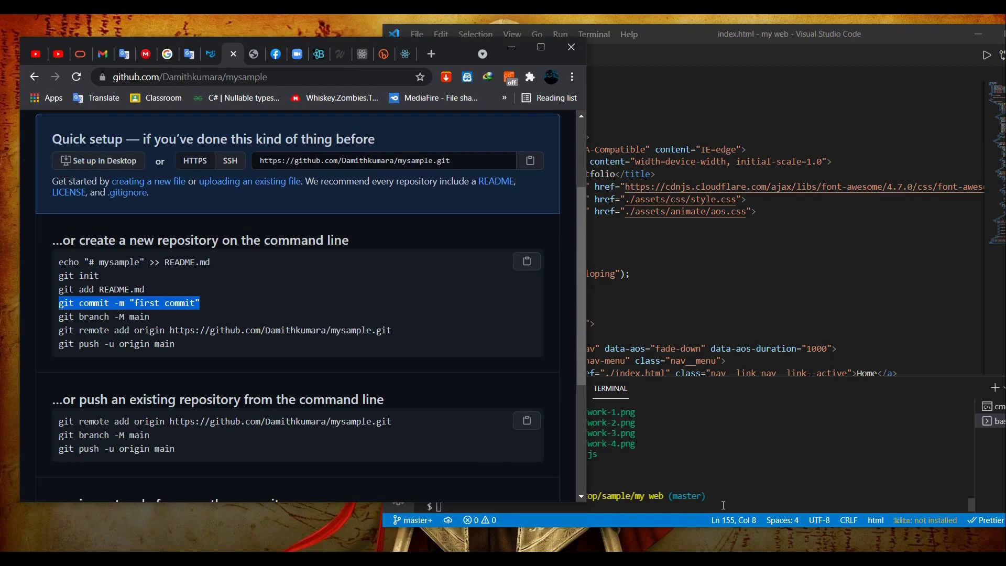
left_click(722, 505)
key("ctrl+v")
key("Return")
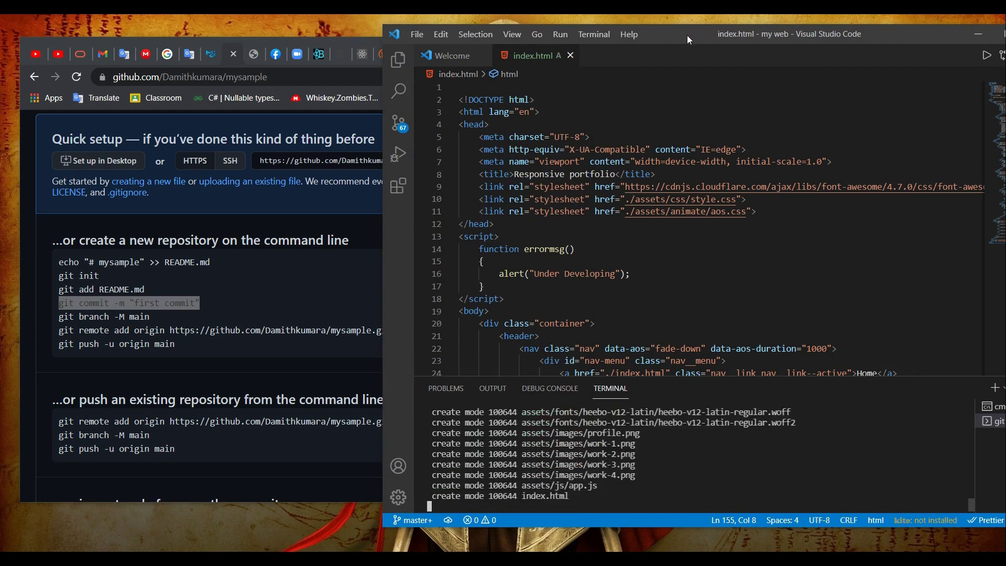
Step: Move the code editor aside to uncover the instructions, then copy git branch -M main and run it in the terminal
left_click_drag(686, 36, 828, 25)
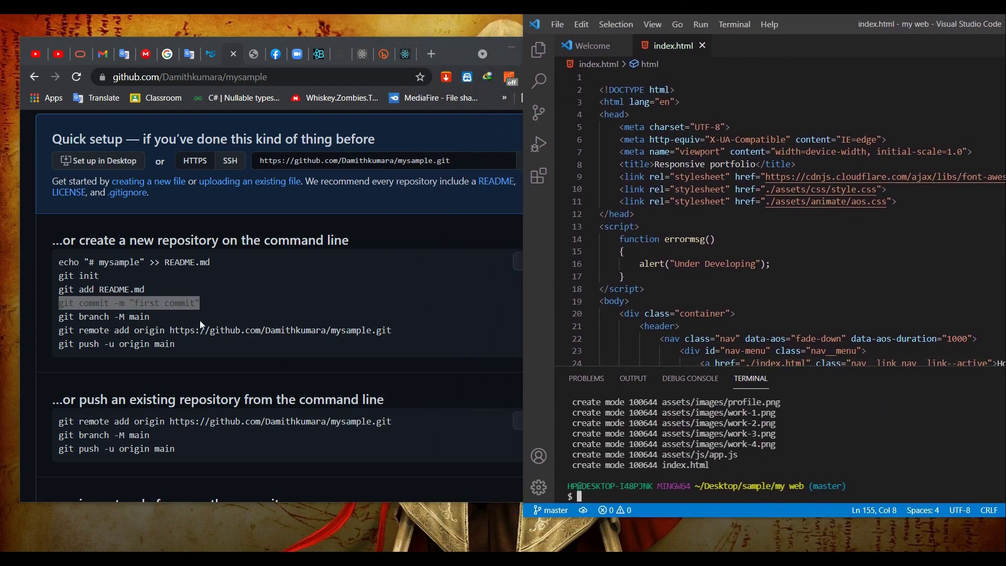
left_click_drag(199, 320, 40, 310)
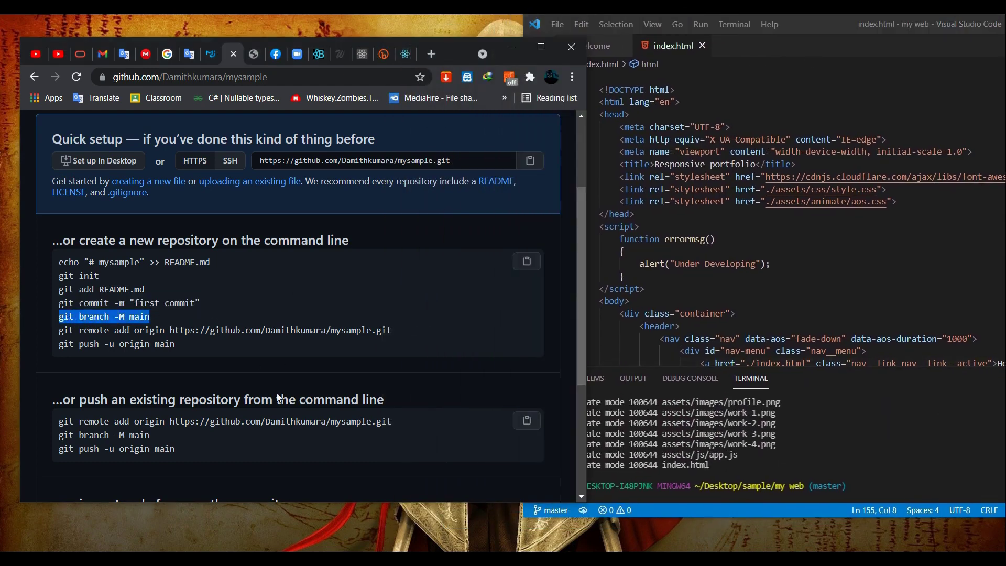
key("ctrl+c")
left_click(759, 496)
key("ctrl+v")
key("Return")
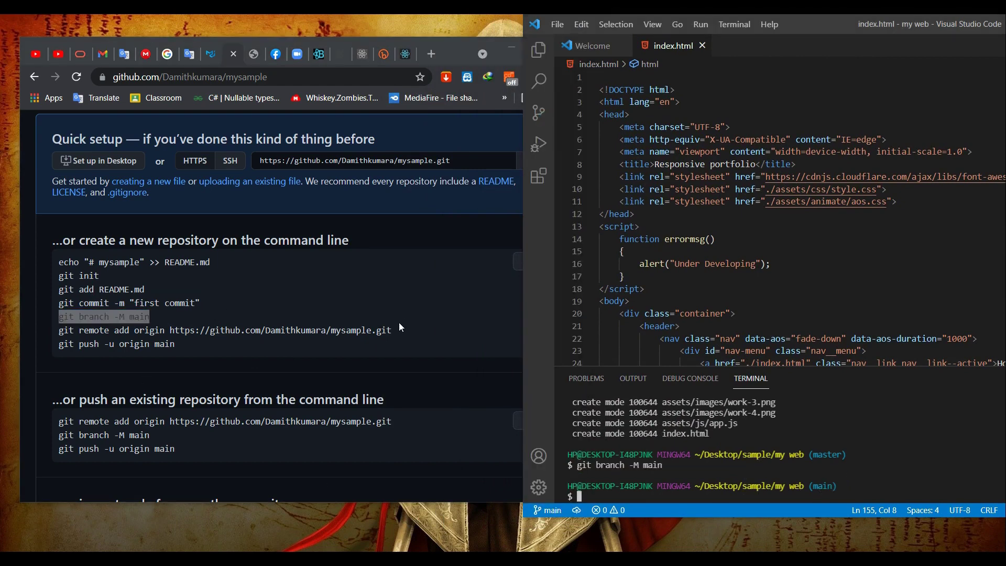
Step: Copy the git remote add origin command for the mysample repository and run it in the terminal
left_click_drag(398, 325, 56, 340)
key("ctrl+c")
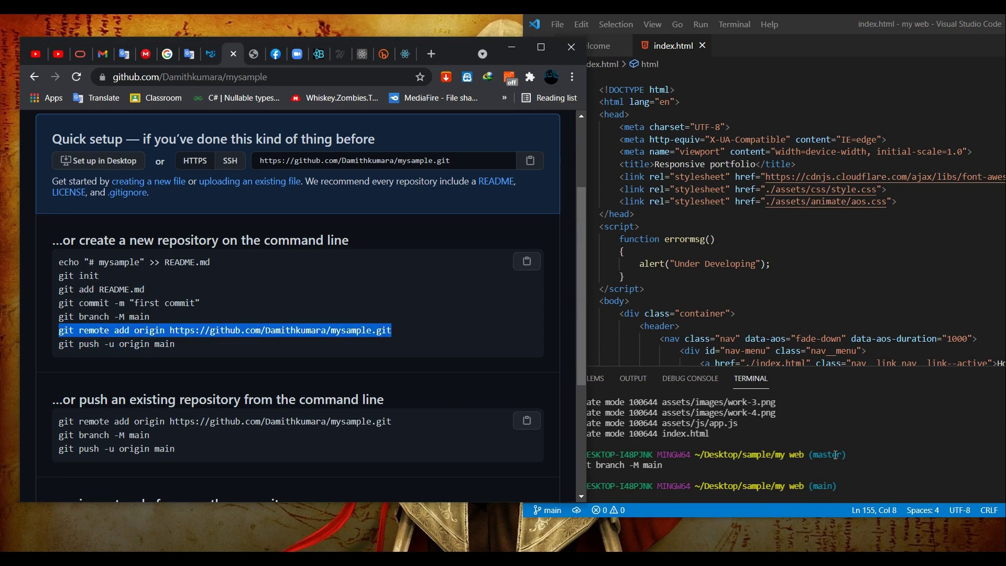
left_click(846, 508)
key("ctrl+v")
key("Return")
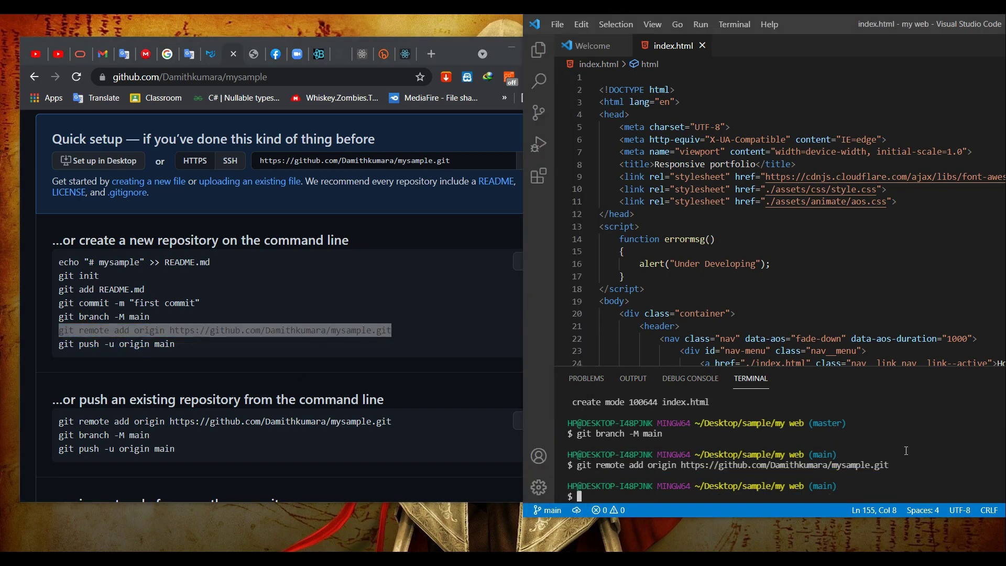
Step: Copy git push -u origin main from the setup instructions and run it in the terminal to upload the project
left_click_drag(175, 344, 53, 344)
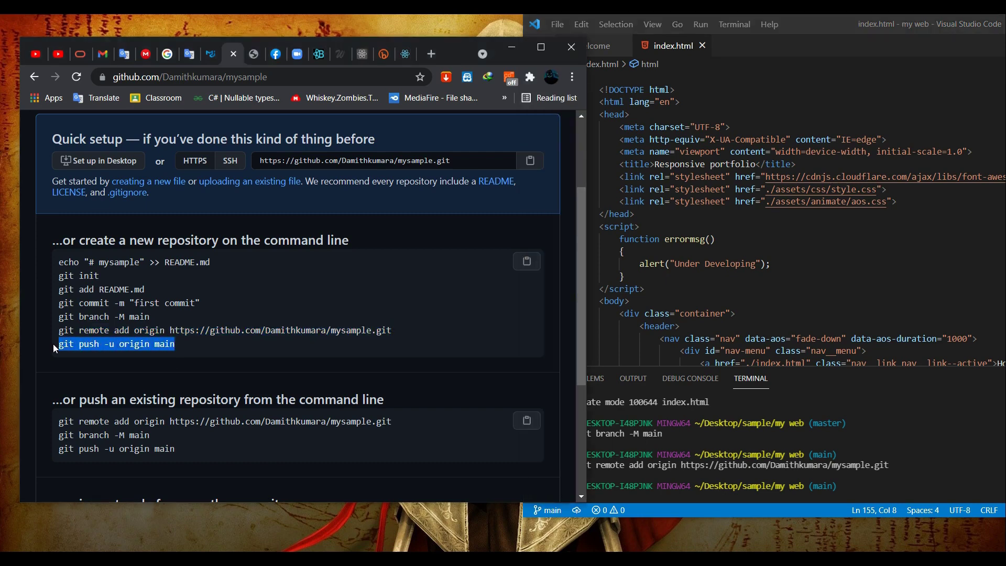
key("ctrl+c")
left_click(825, 495)
key("ctrl+v")
key("Return")
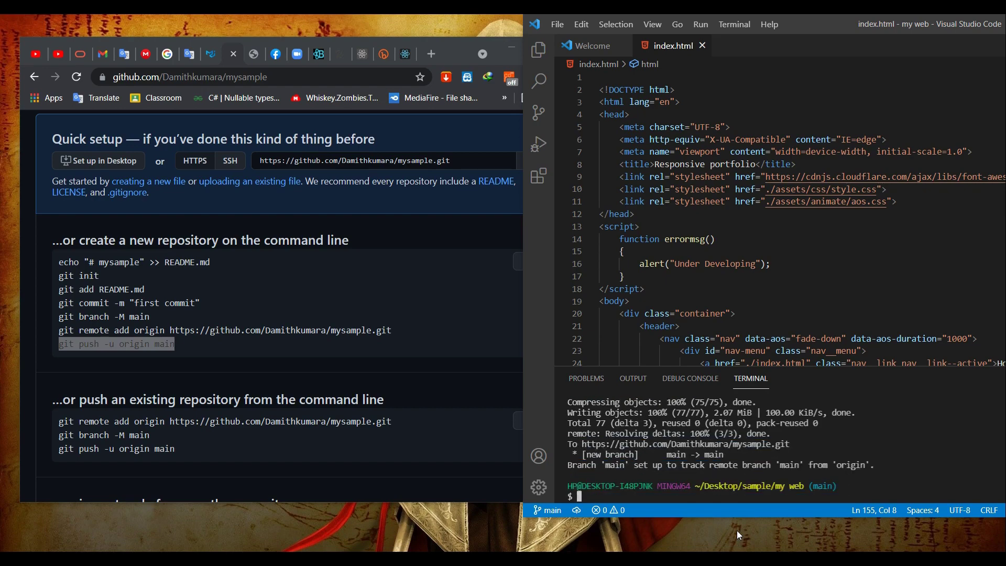
Step: Maximize the browser and open the mysample repository from the profile's repository list to view the pushed files
left_click(465, 51)
left_click(535, 48)
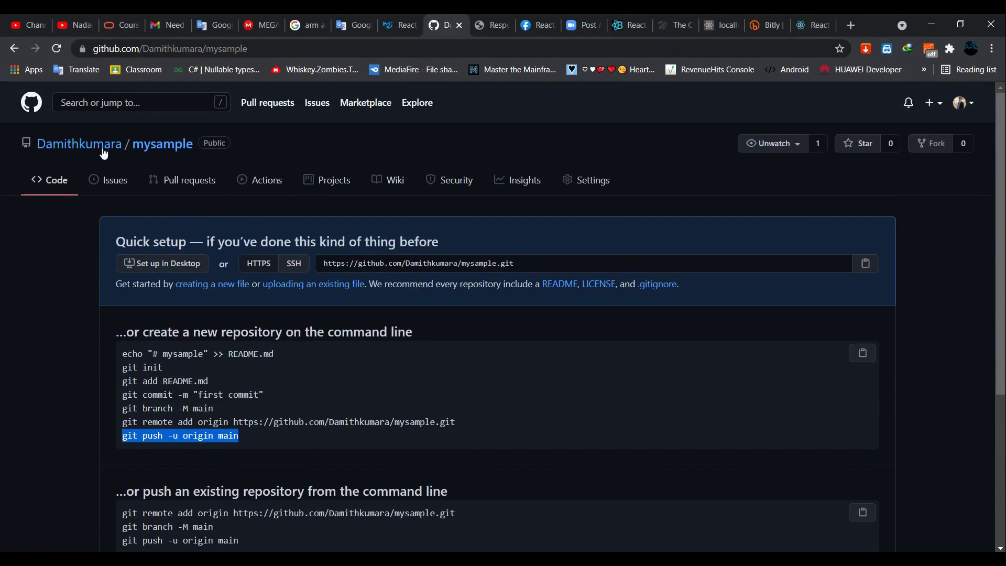
left_click(72, 144)
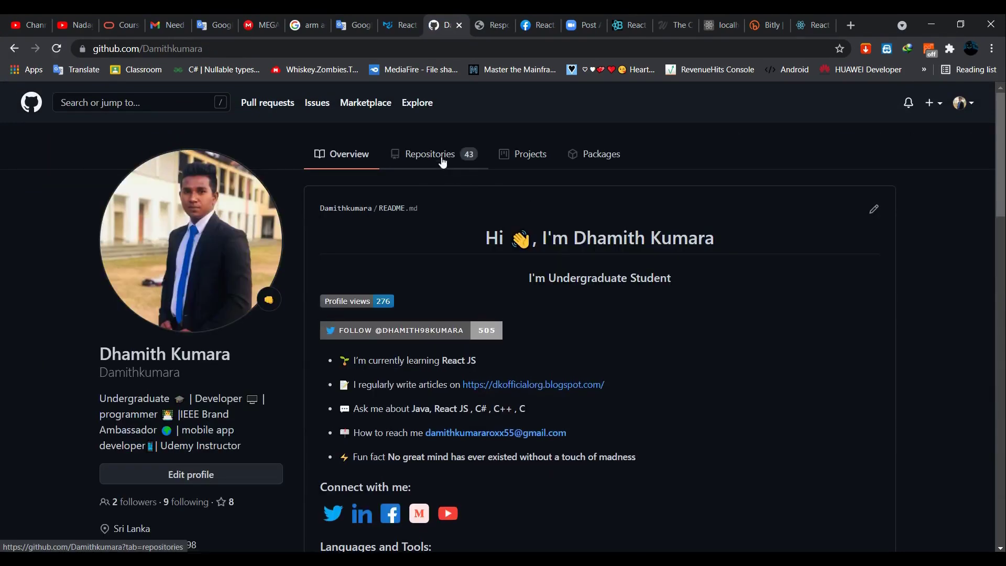
left_click(437, 158)
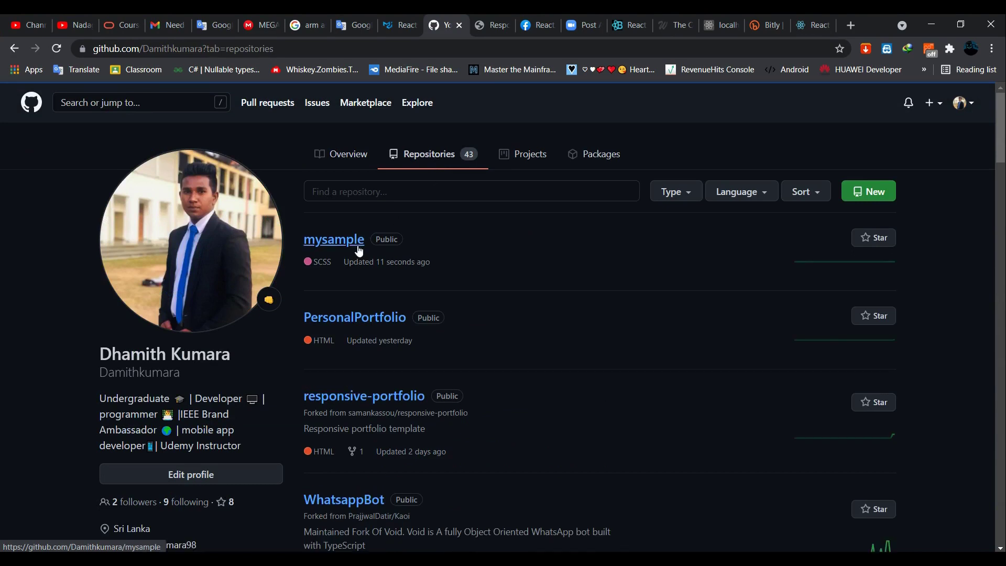
left_click(333, 238)
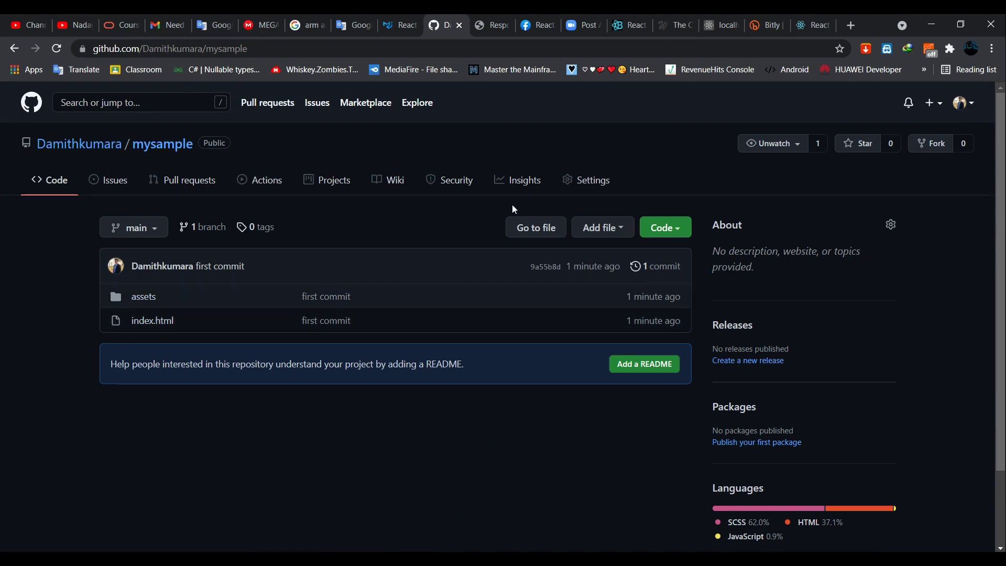
Step: Open the mysample repository's settings and follow the link to the dedicated GitHub Pages settings
left_click(596, 183)
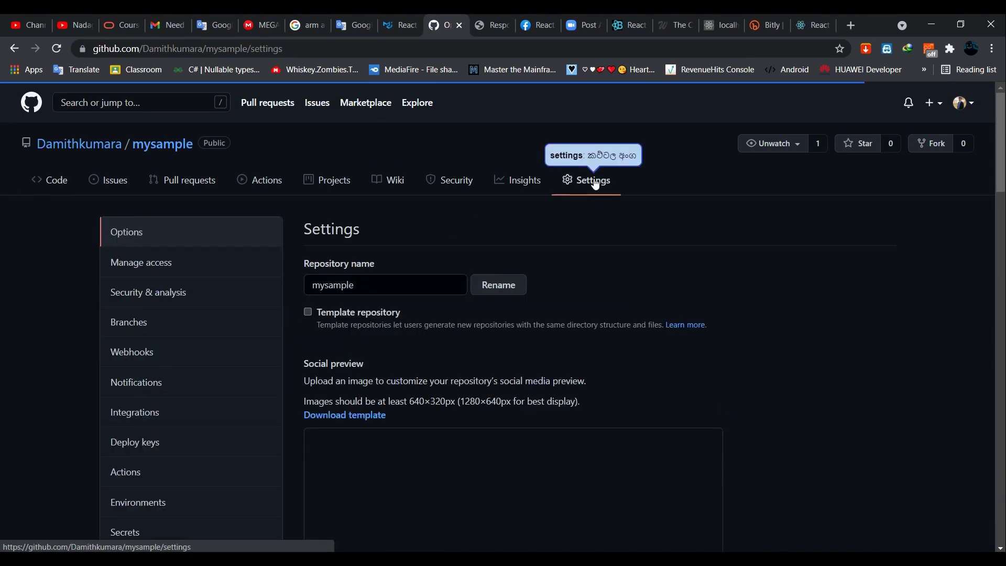
scroll(601, 363, "down", 5)
scroll(601, 363, "down", 15)
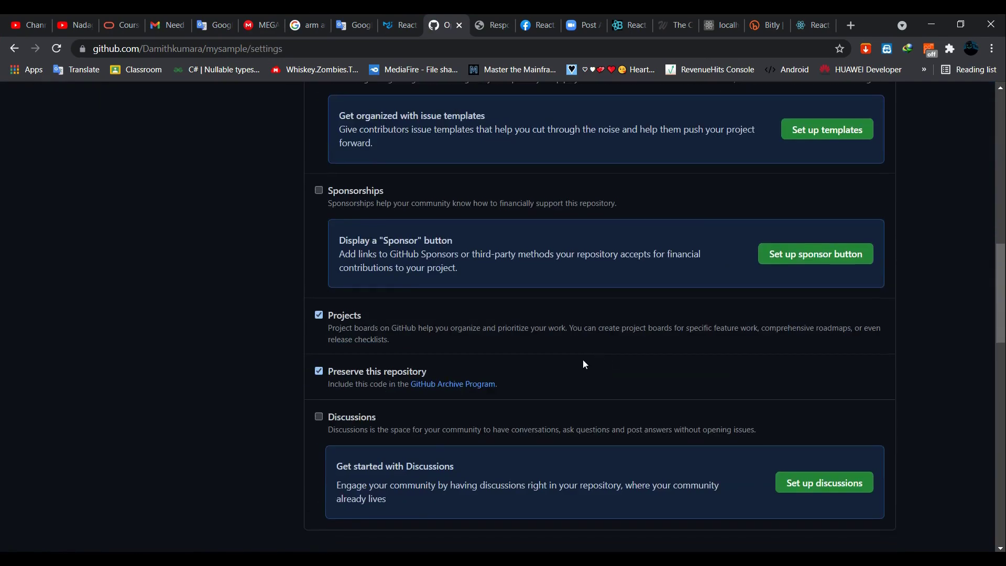
scroll(585, 363, "down", 9)
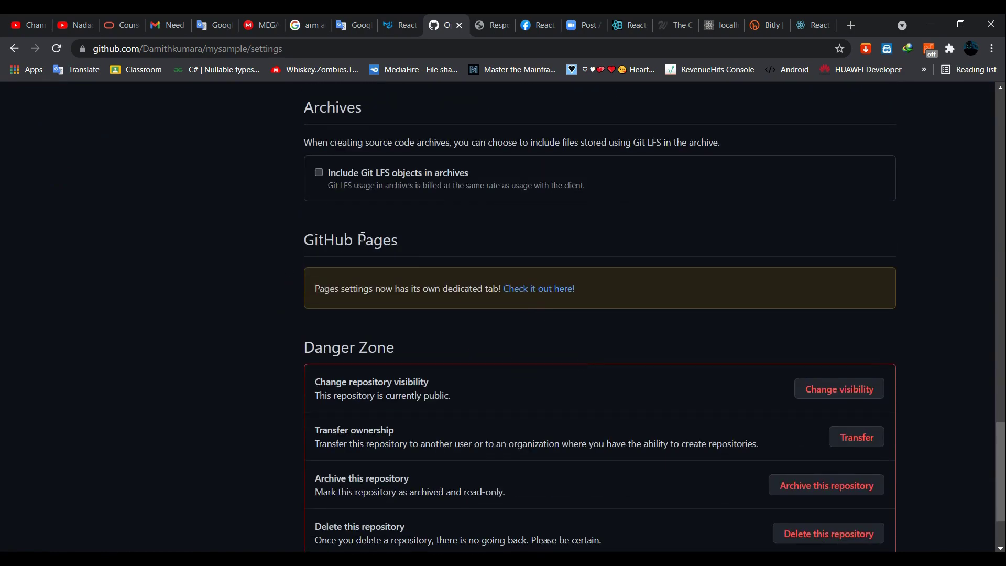
scroll(467, 302, "up", 15)
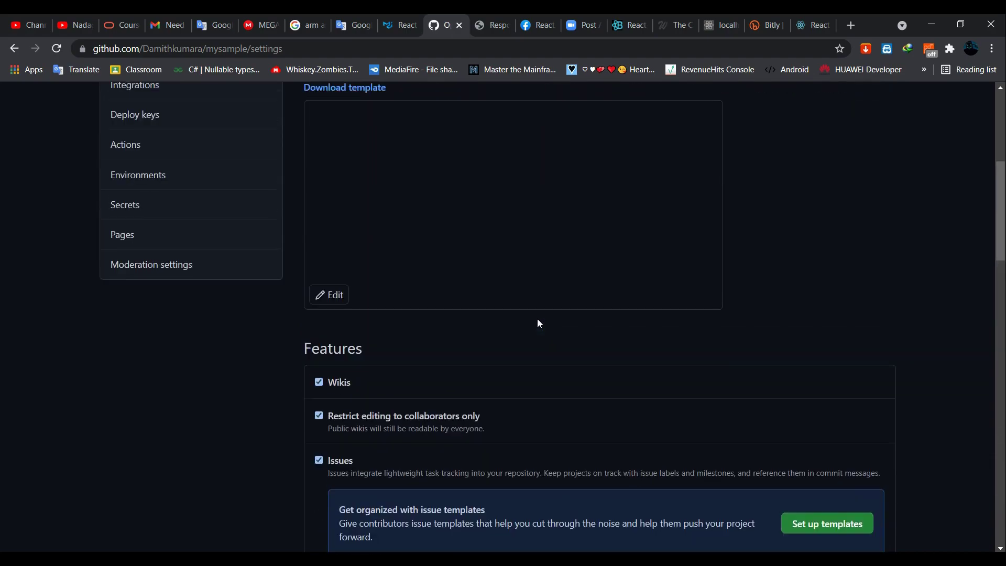
scroll(482, 288, "up", 6)
scroll(520, 283, "down", 20)
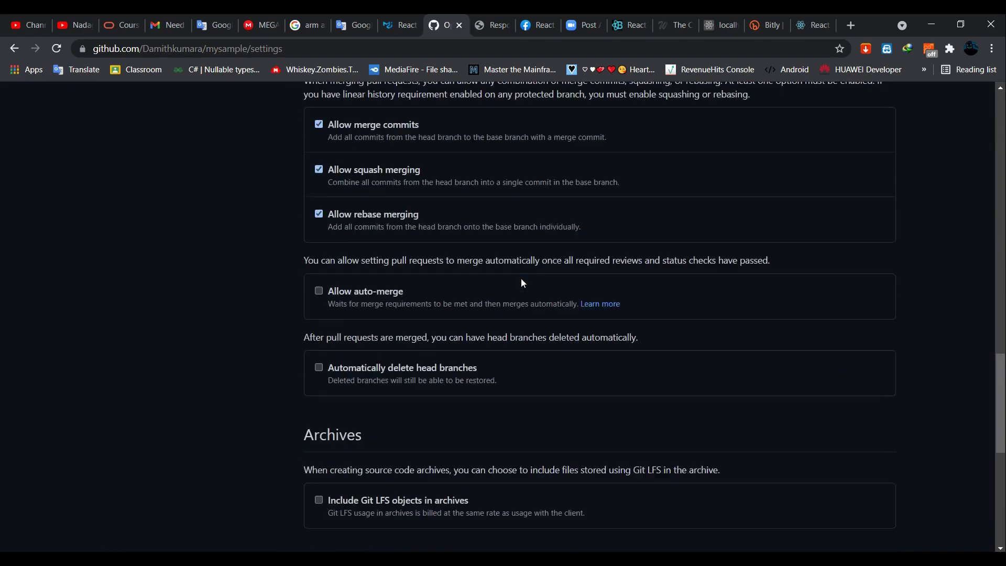
scroll(522, 283, "up", 2)
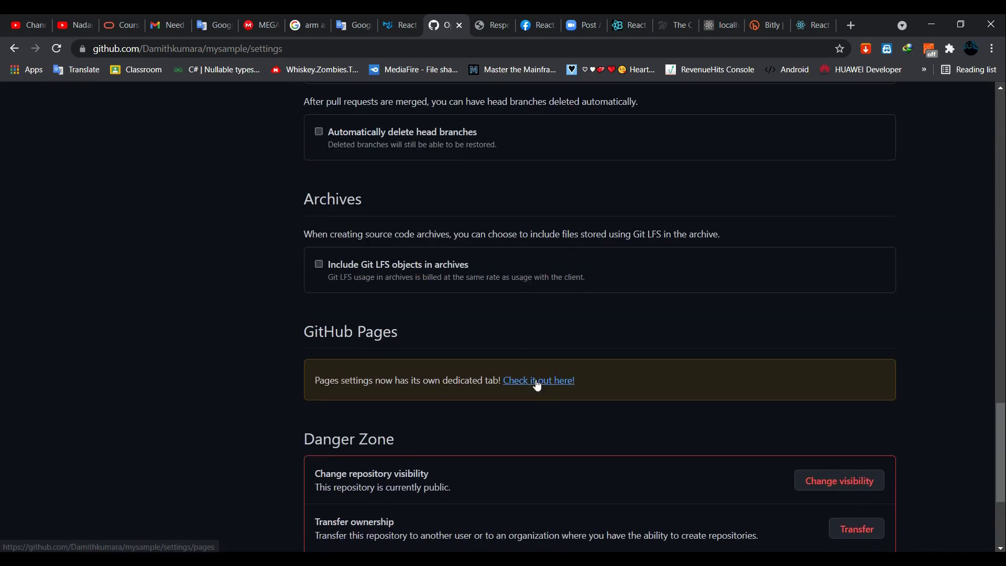
left_click(538, 386)
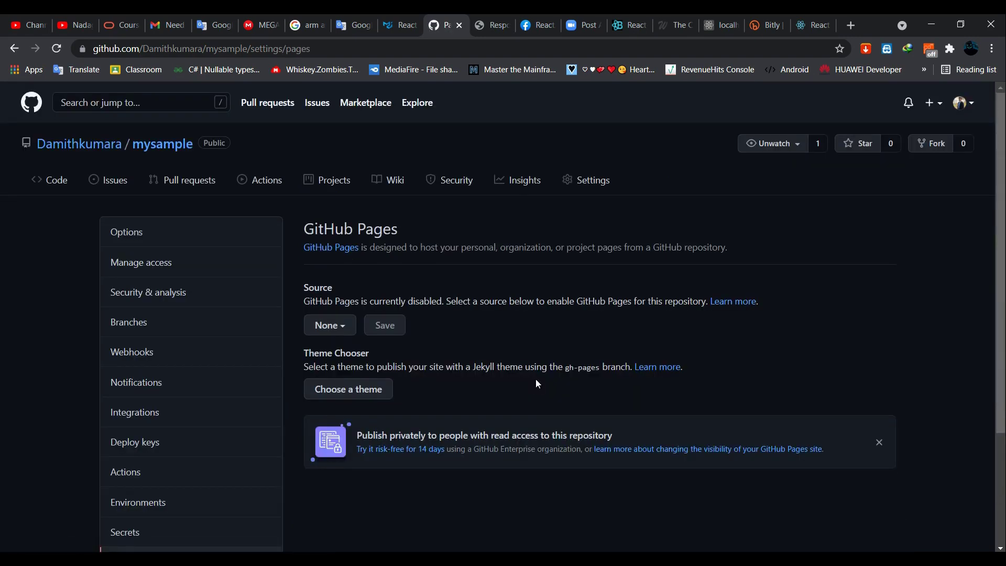
Step: Set the GitHub Pages source to the main branch with the /docs folder and save it
left_click(344, 327)
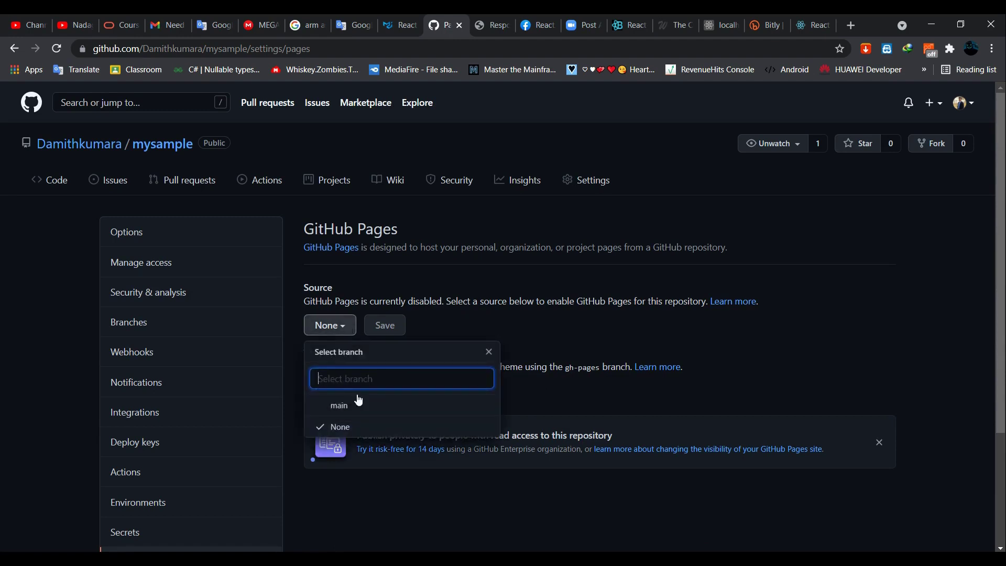
left_click(340, 407)
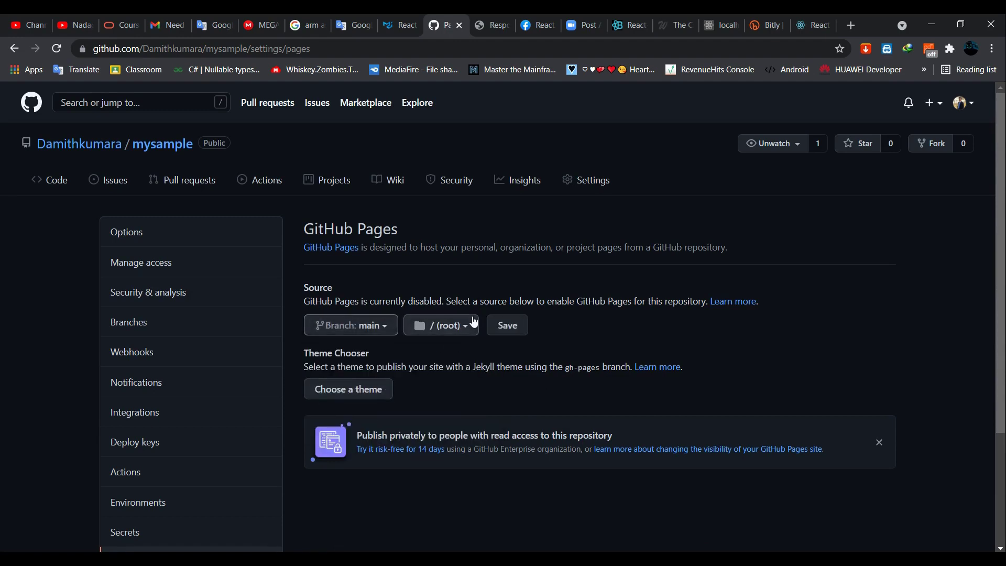
left_click(441, 325)
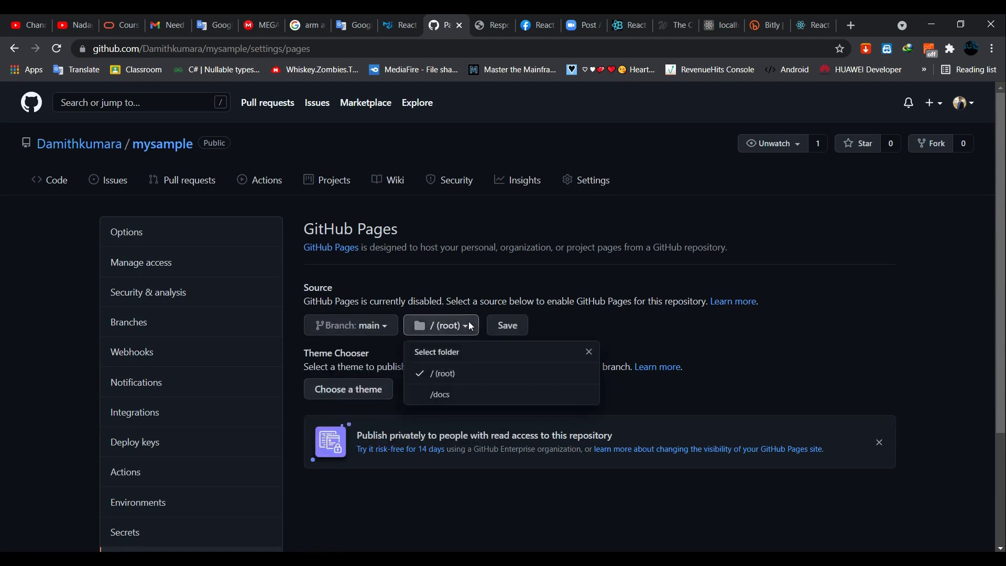
left_click(452, 395)
left_click(508, 334)
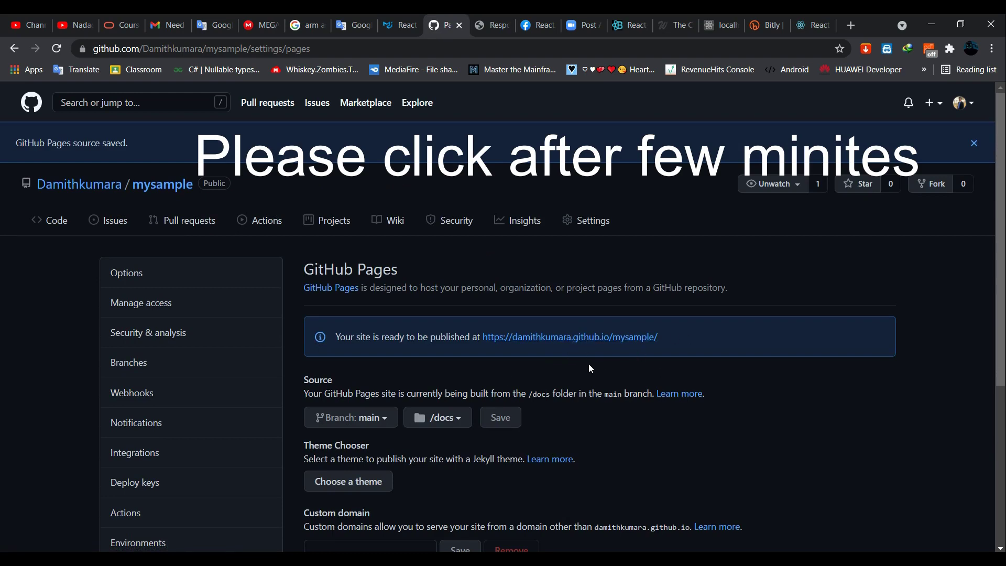
Step: Open the published mysample site from its GitHub Pages link and look through the portfolio page
scroll(698, 365, "down", 3)
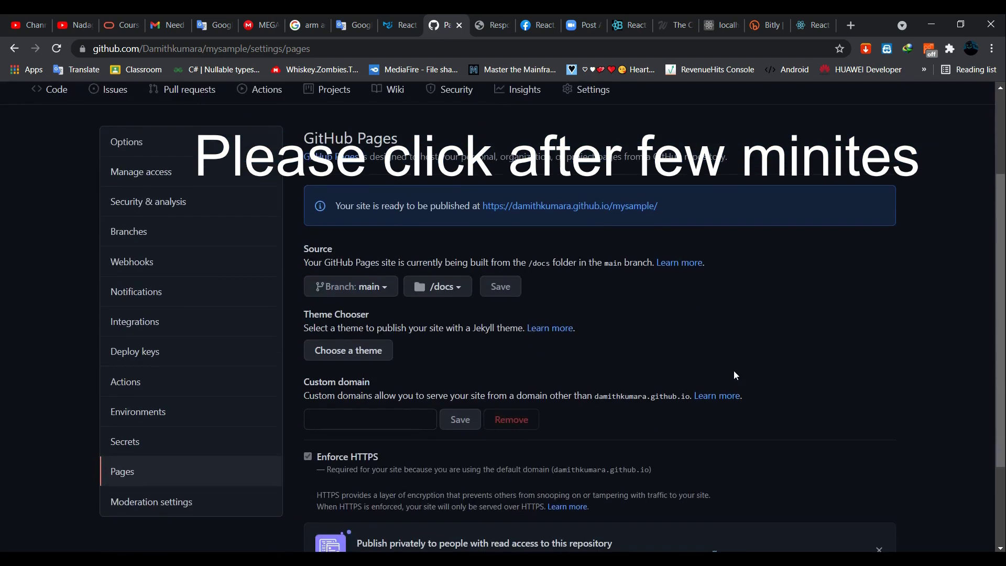
scroll(733, 370, "up", 3)
left_click(567, 337)
scroll(588, 531, "down", 7)
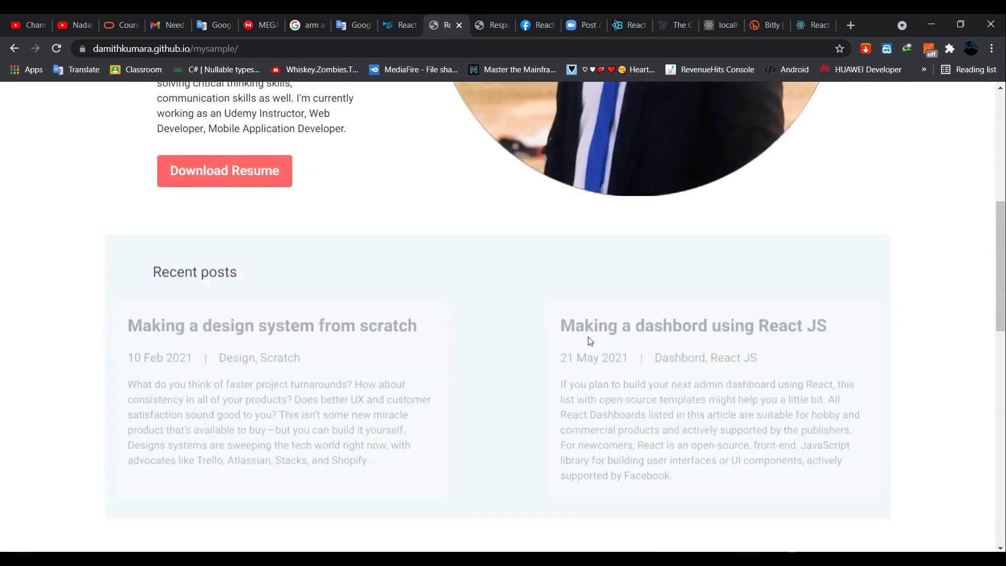
scroll(588, 341, "up", 7)
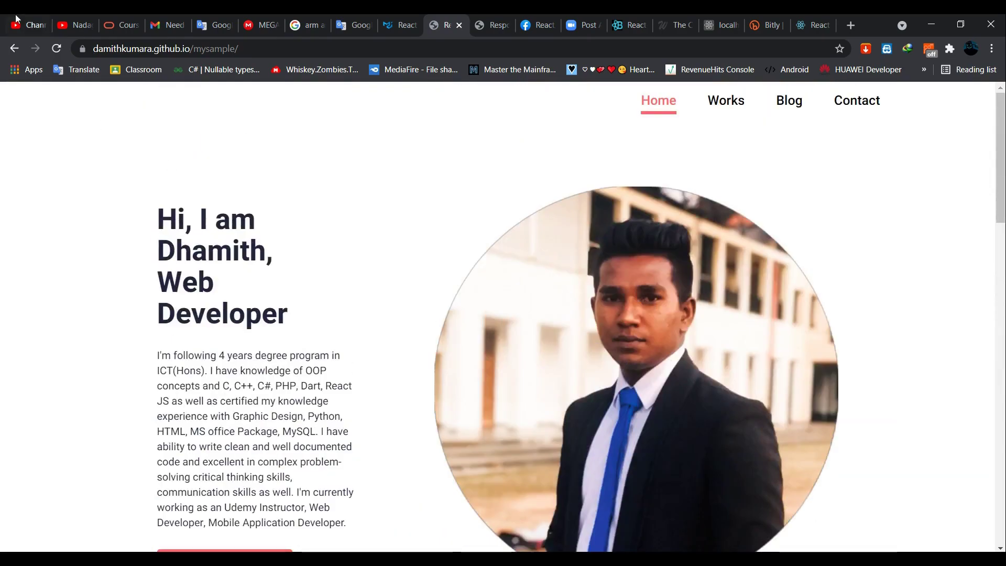
Step: Return to the GitHub Pages settings and place the cursor in the empty custom domain field
left_click(15, 48)
scroll(439, 305, "down", 5)
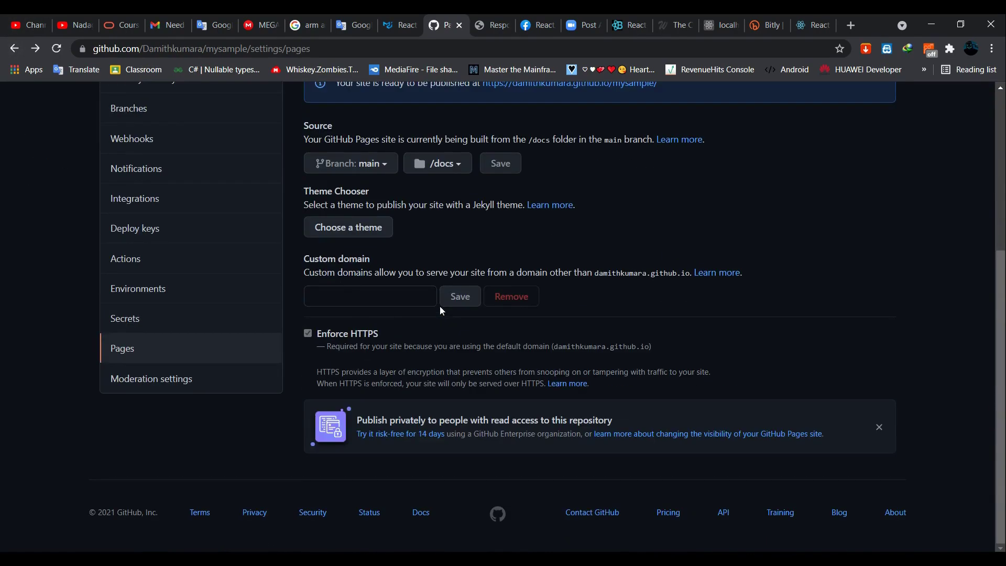
left_click(436, 303)
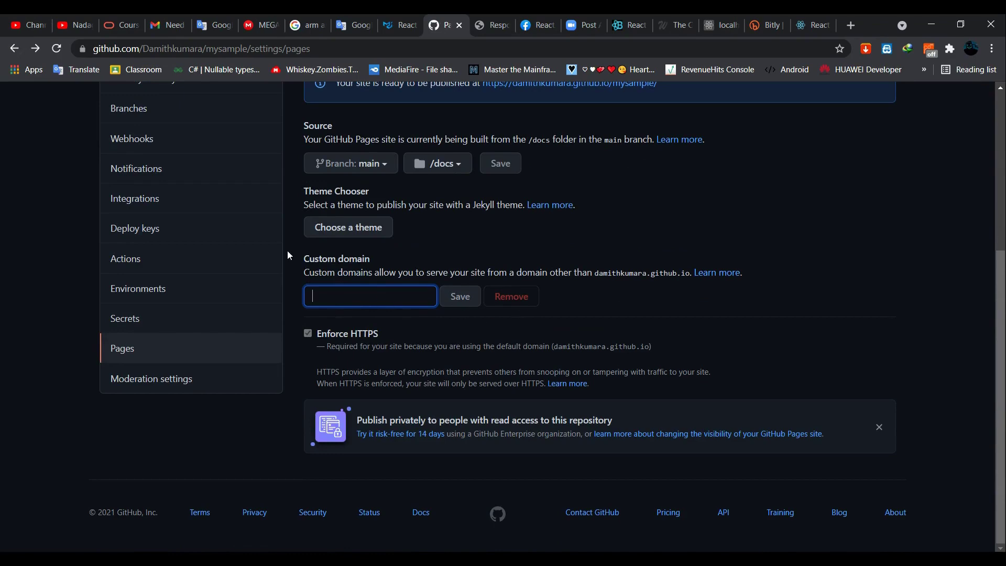